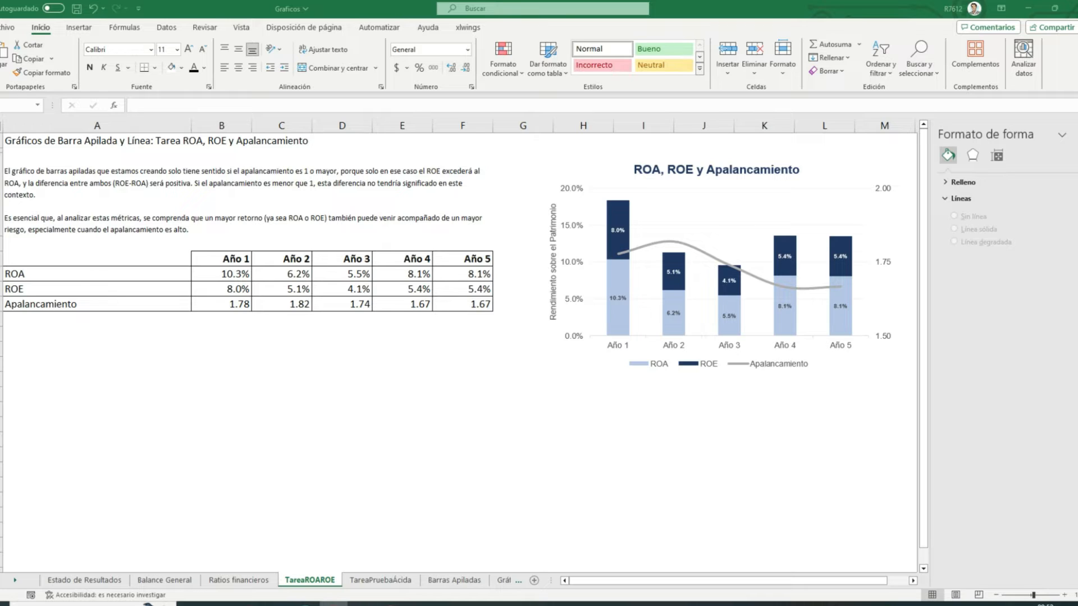
Step: Examine the ROE row, the ROA and ROE series in the chart, and the Año 1 ROE formula
{"action": "left_click", "coordinate": [70, 289]}
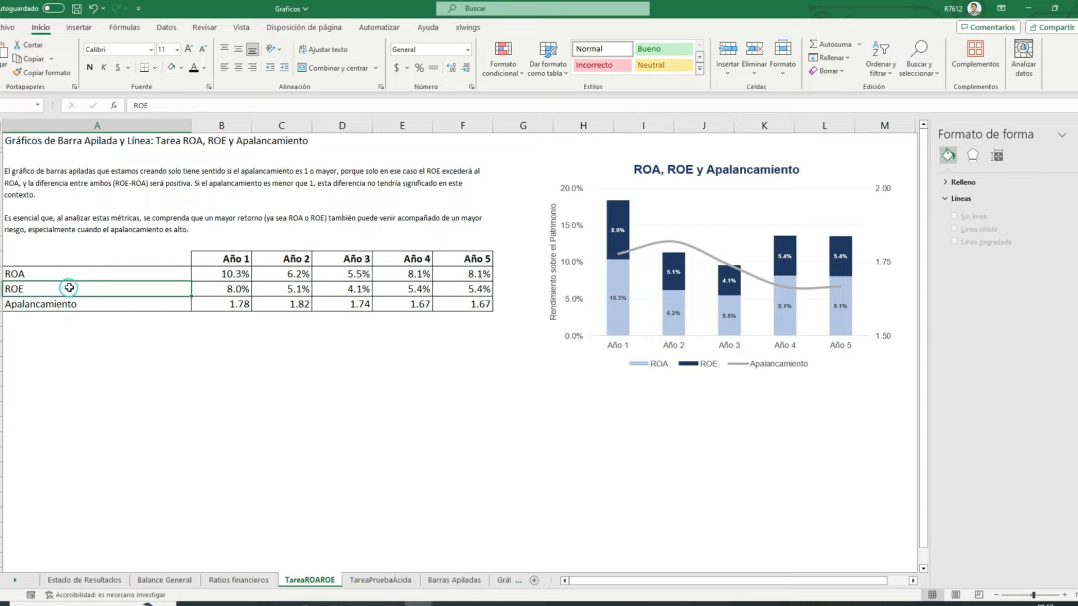
{"action": "left_click", "coordinate": [92, 289]}
{"action": "left_click_drag", "start_coordinate": [92, 290], "coordinate": [478, 290]}
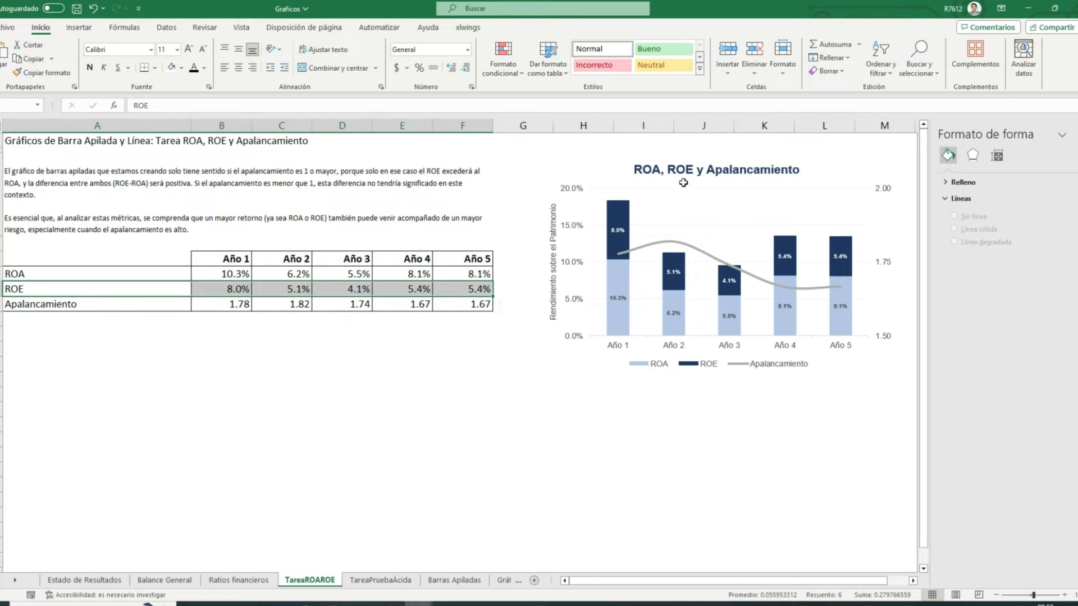
{"action": "left_click", "coordinate": [621, 295]}
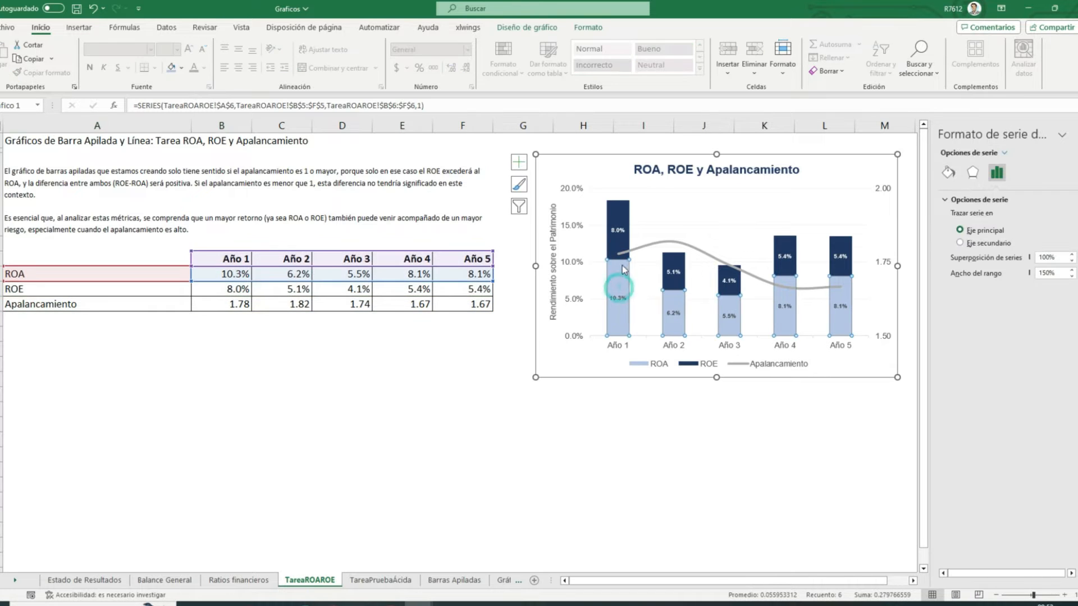
{"action": "left_click", "coordinate": [609, 233]}
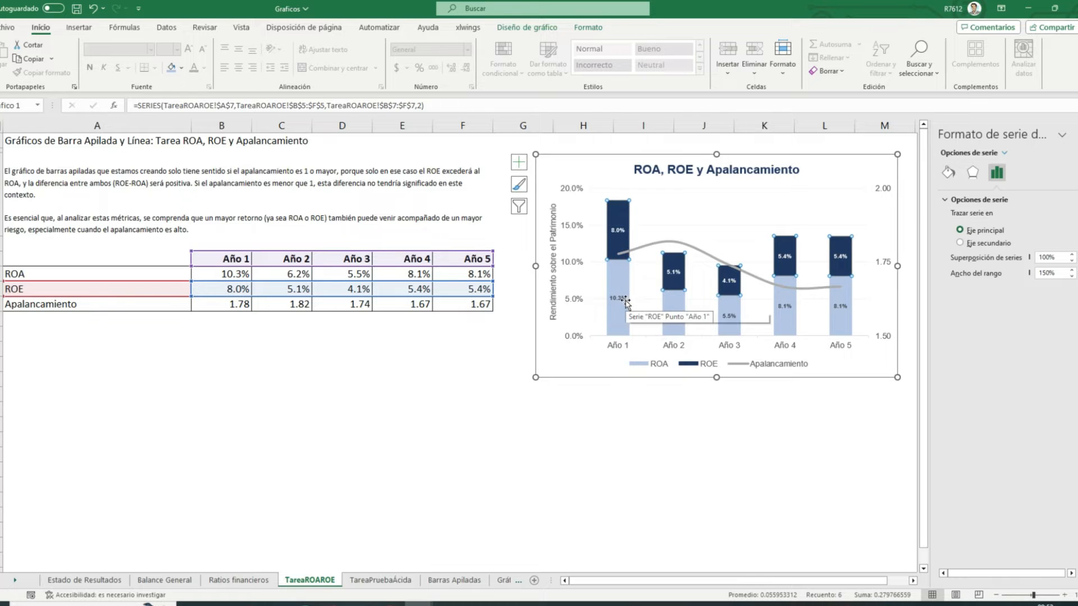
{"action": "left_click", "coordinate": [240, 289]}
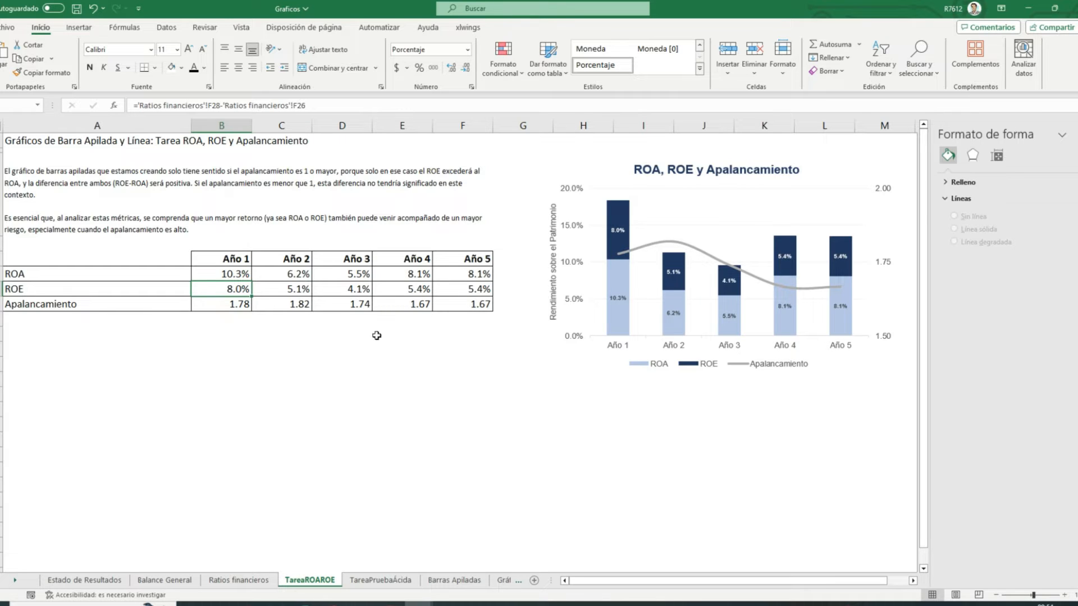
Step: Clear the ROA, ROE and Apalancamiento values for Año 1 through Año 5 in the table
{"action": "left_click_drag", "start_coordinate": [244, 274], "coordinate": [481, 312]}
{"action": "key", "text": "Delete"}
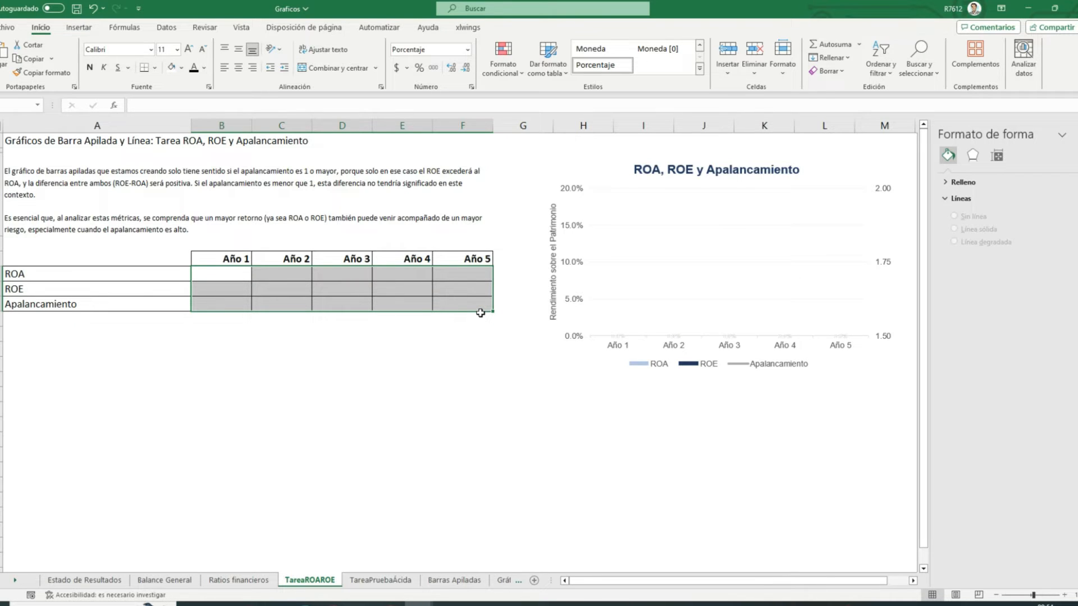
{"action": "key", "text": "shift+BackSpace"}
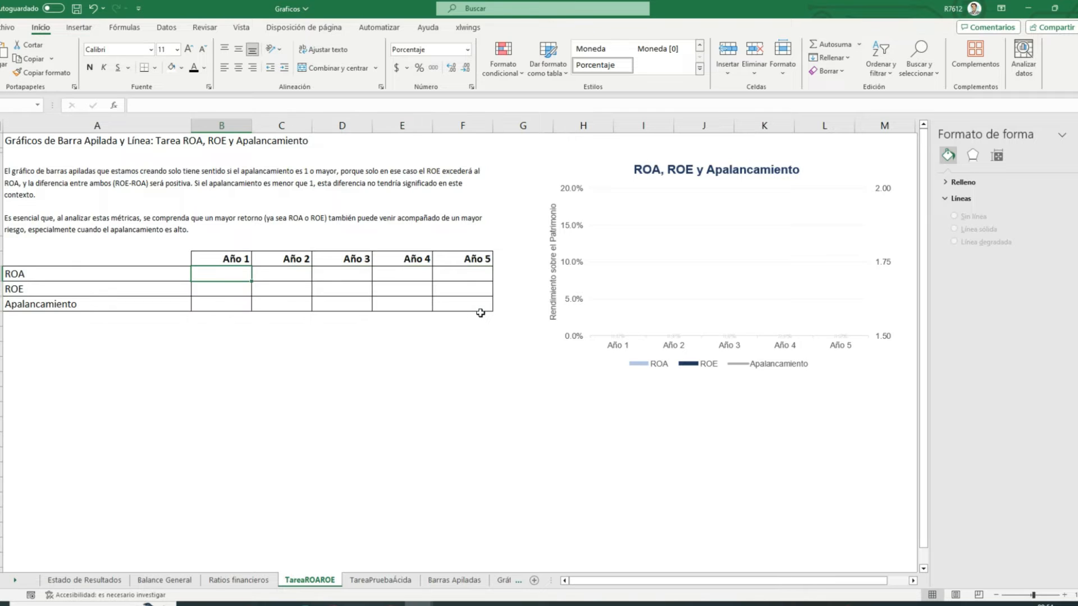
Step: Link the Año 1 ROA cell to the DuPont Rendimiento sobre activos in F26 of the Ratios financieros sheet
{"action": "type", "text": "="}
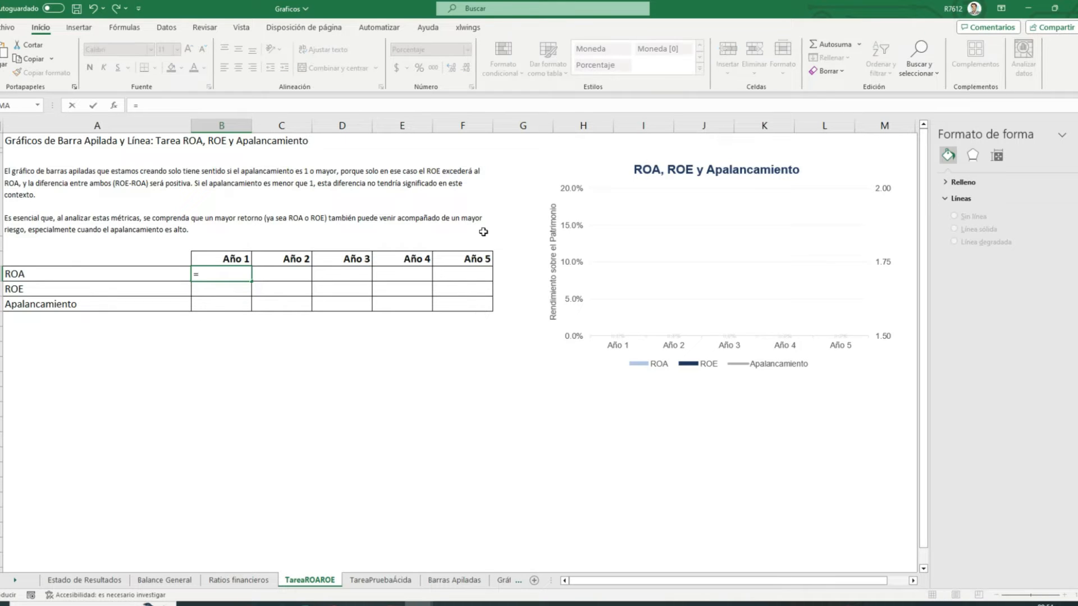
{"action": "left_click", "coordinate": [238, 583]}
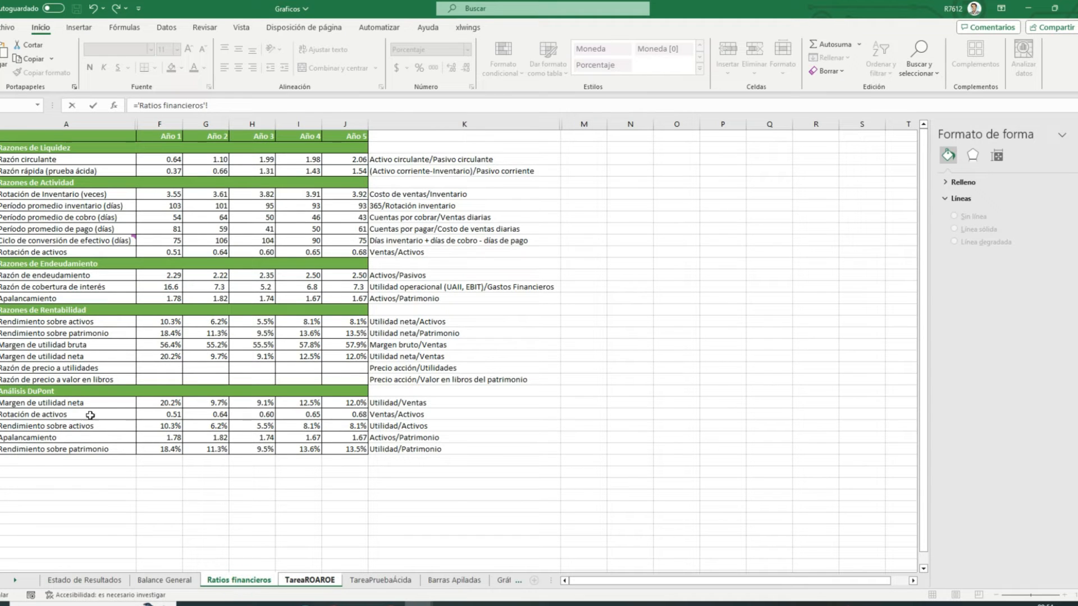
{"action": "left_click", "coordinate": [156, 426]}
{"action": "key", "text": "Return"}
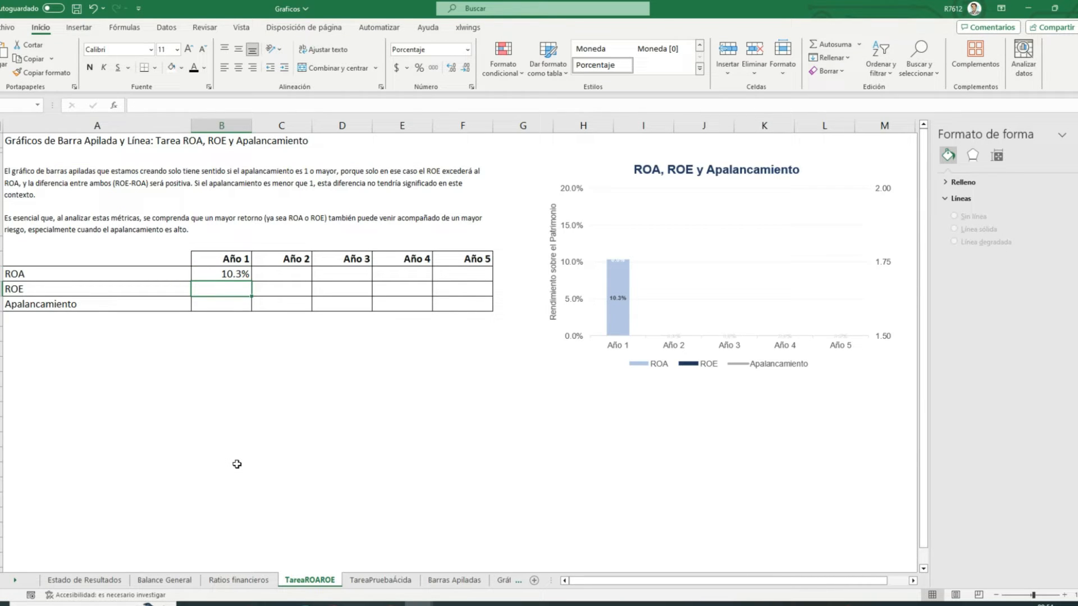
Step: Link Año 1 ROE to Rendimiento sobre patrimonio in F28 of Ratios financieros, and fill the ROA and ROE formulas across to Año 5
{"action": "type", "text": "="}
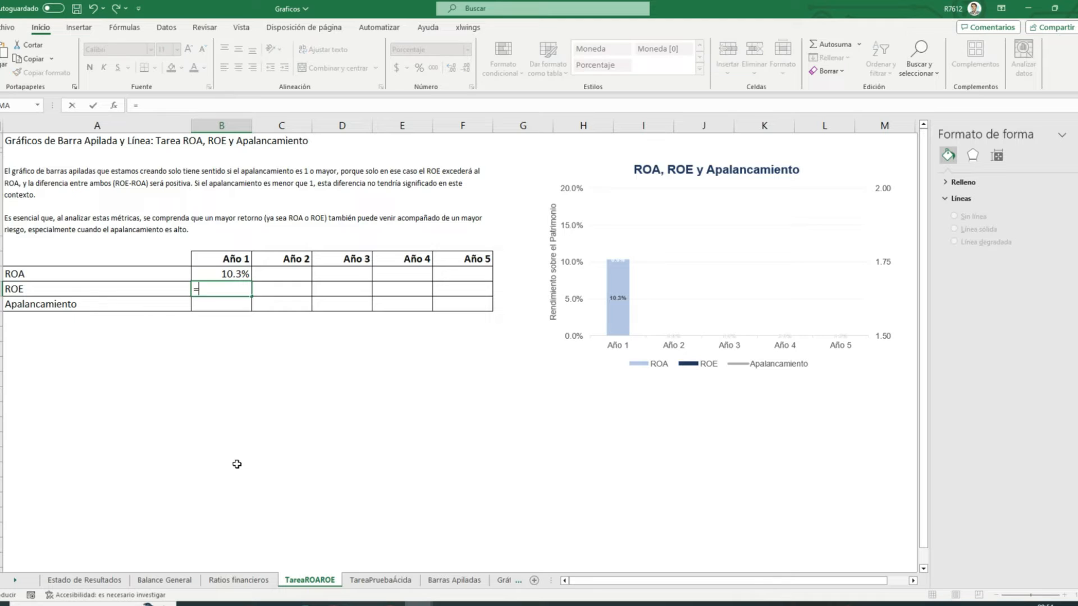
{"action": "left_click", "coordinate": [240, 581]}
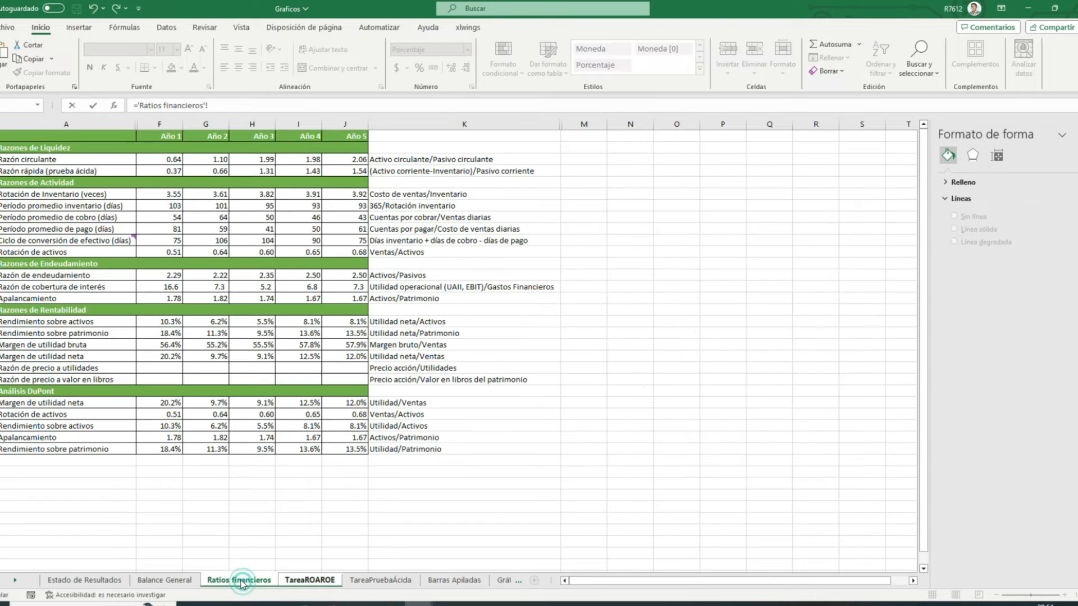
{"action": "left_click", "coordinate": [164, 451]}
{"action": "key", "text": "Return"}
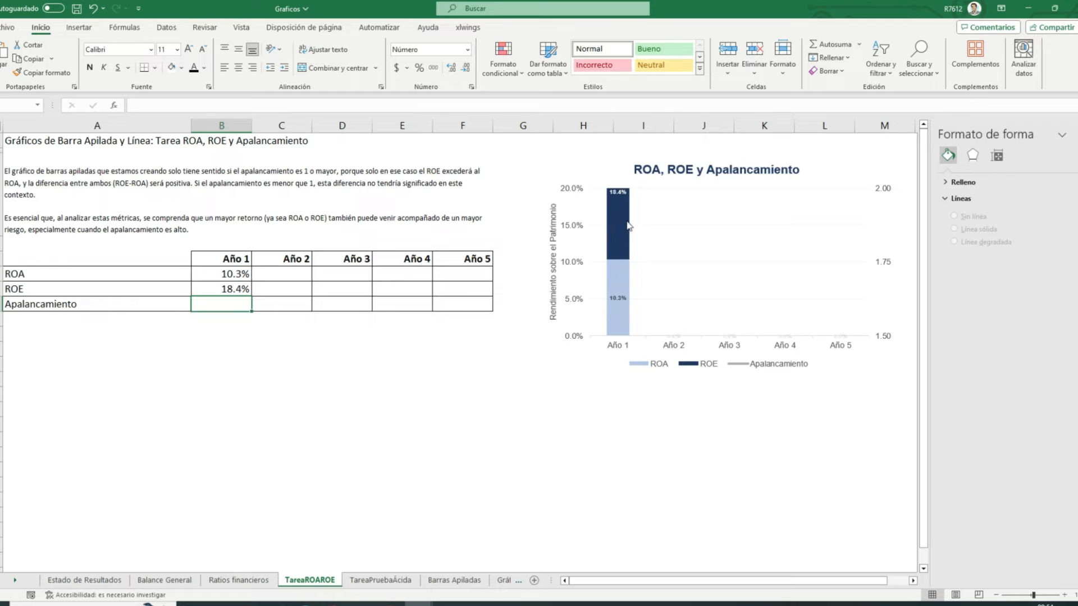
{"action": "left_click_drag", "start_coordinate": [241, 274], "coordinate": [466, 292]}
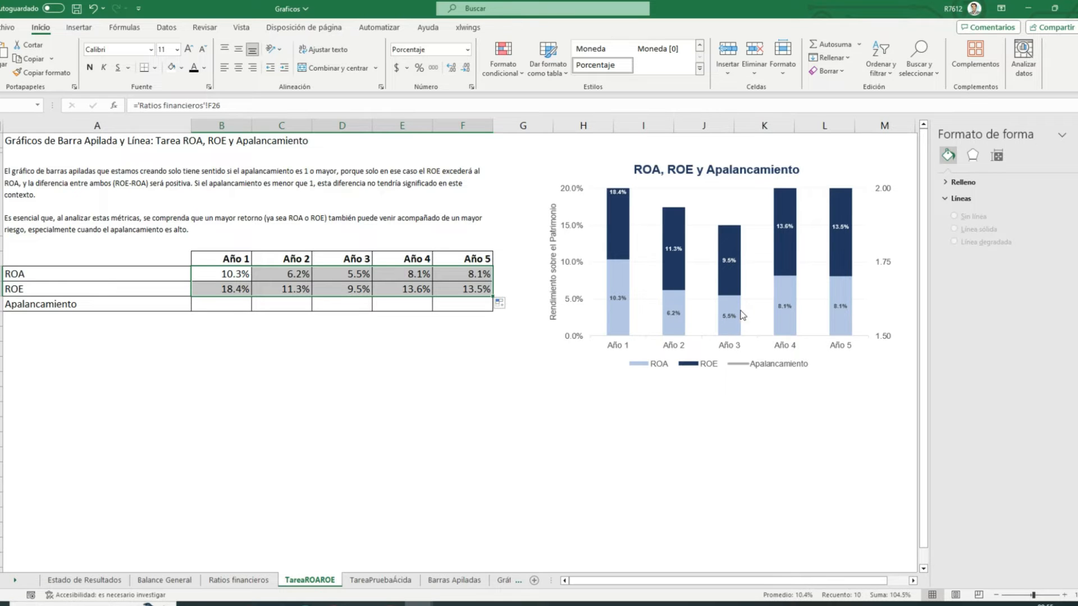
Step: Subtract the ROA cell B6 from the Año 1 ROE formula and fill the revised formula across to Año 5
{"action": "left_click", "coordinate": [95, 291]}
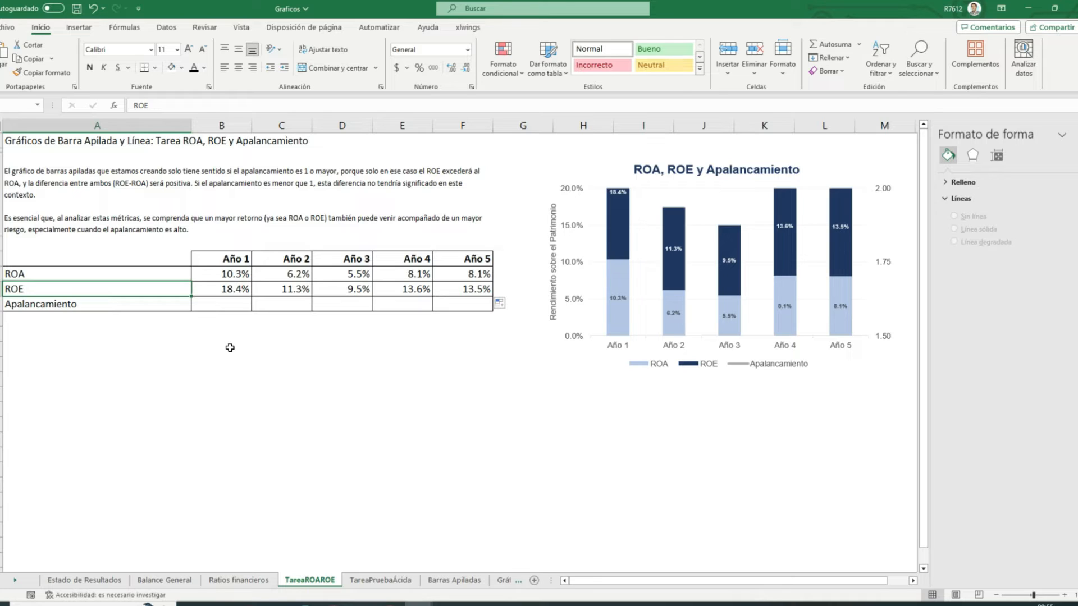
{"action": "left_click", "coordinate": [239, 289]}
{"action": "left_click", "coordinate": [252, 105]}
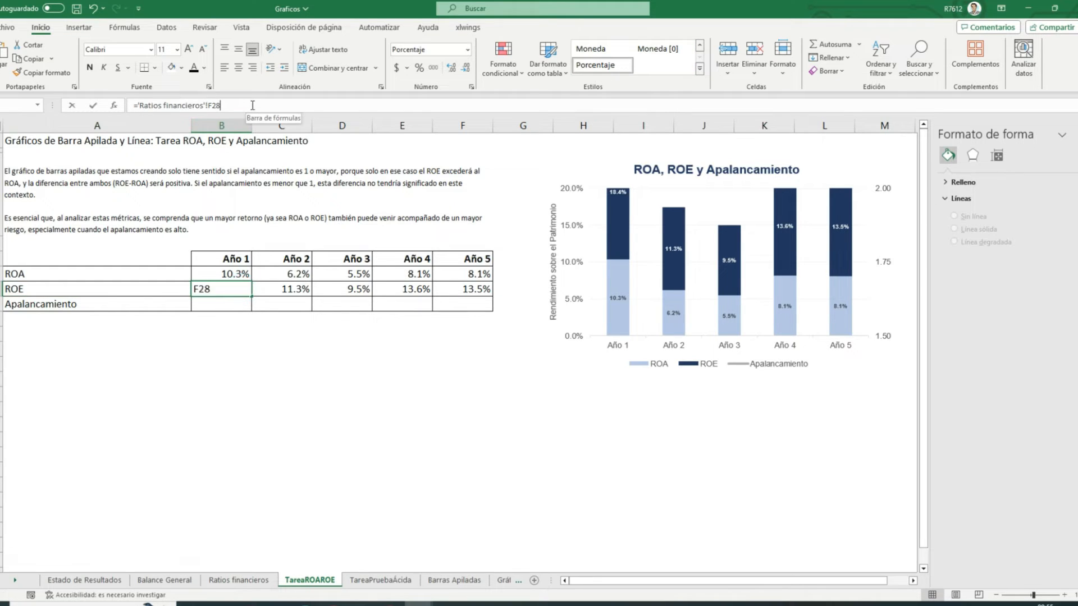
{"action": "type", "text": "-"}
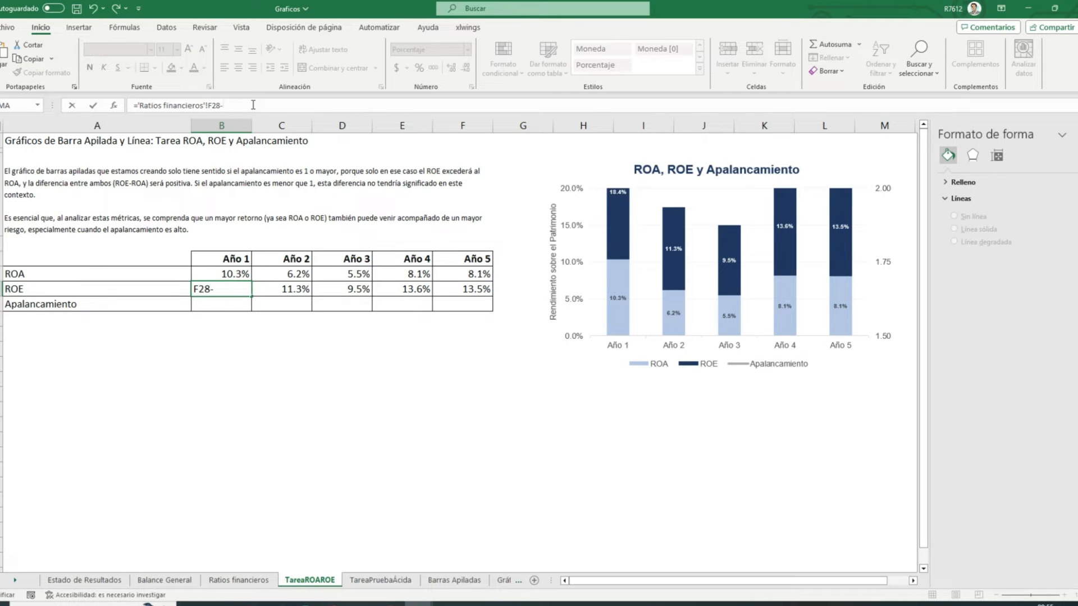
{"action": "left_click", "coordinate": [242, 274]}
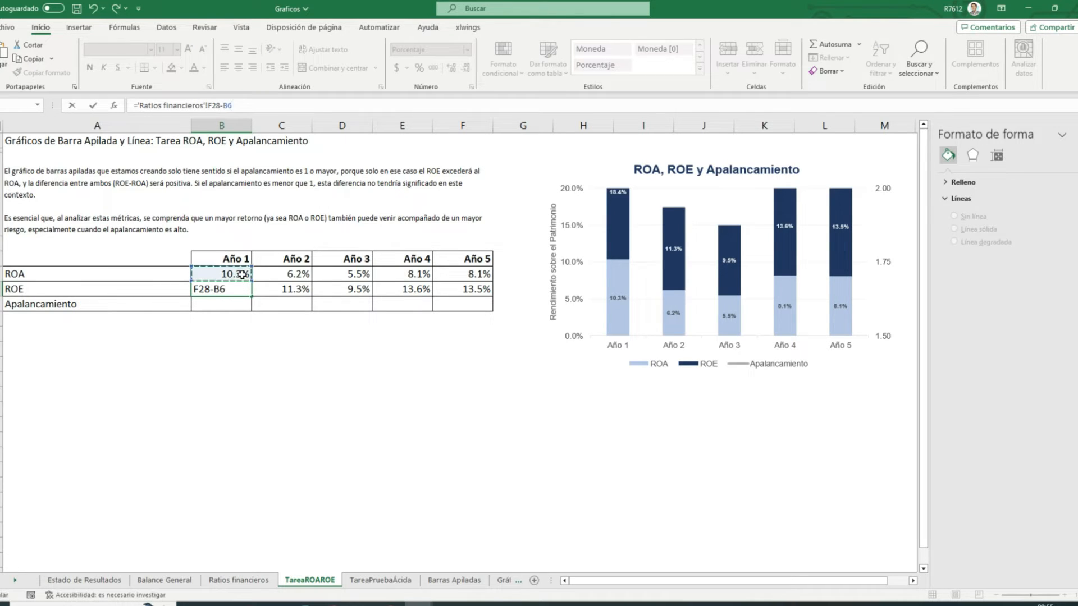
{"action": "key", "text": "Return"}
{"action": "key", "text": "Up"}
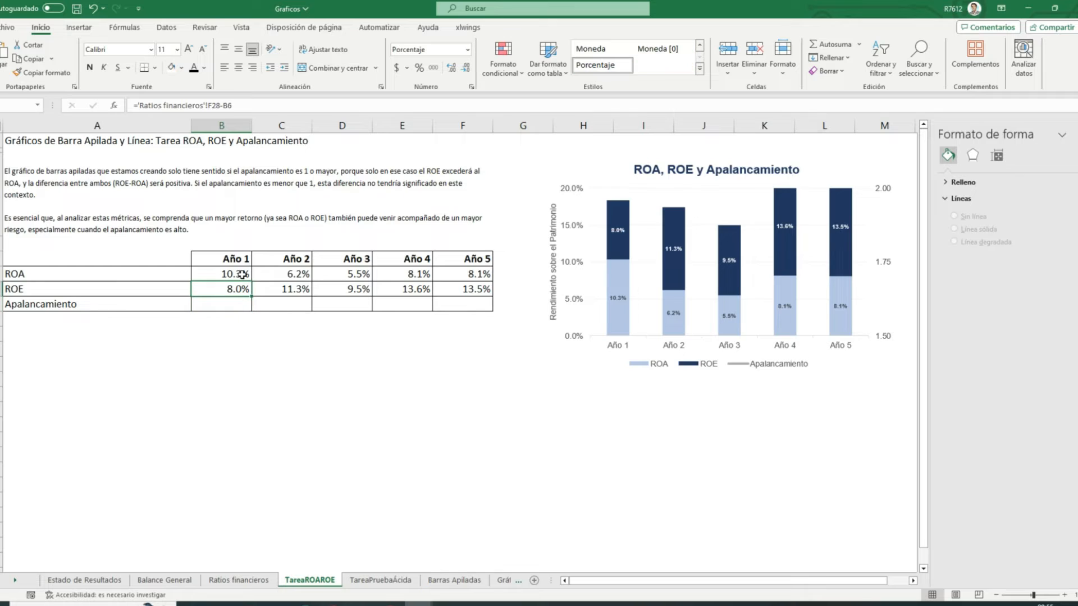
{"action": "left_click_drag", "start_coordinate": [251, 296], "coordinate": [462, 295]}
Step: Check the sum of the Año 1 ROA and ROE cells against Rendimiento sobre patrimonio on the Ratios financieros sheet
{"action": "left_click_drag", "start_coordinate": [232, 274], "coordinate": [236, 288]}
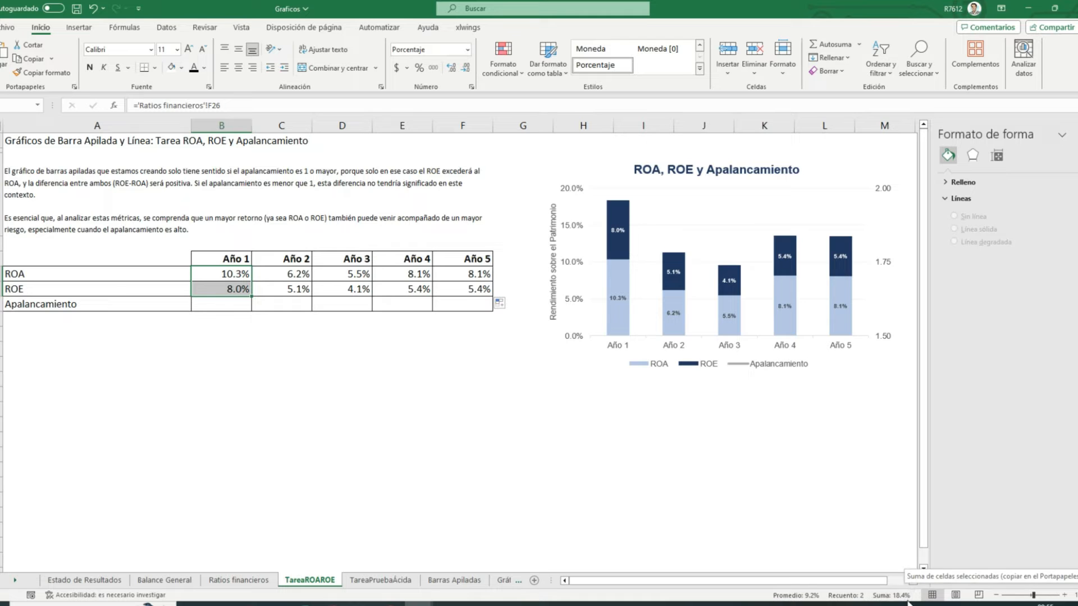
{"action": "left_click", "coordinate": [230, 581]}
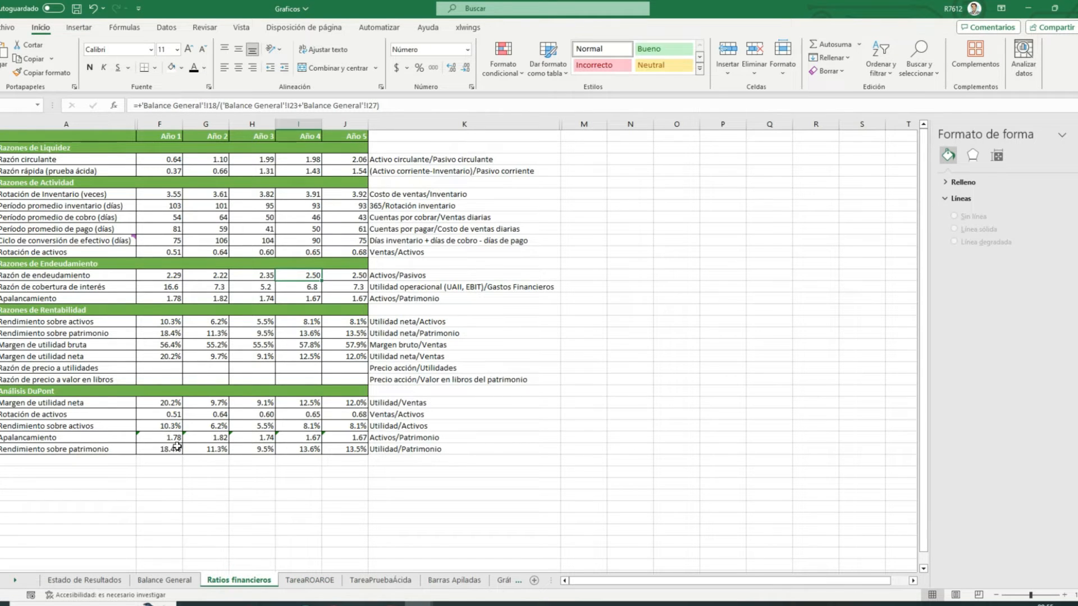
{"action": "left_click", "coordinate": [314, 584]}
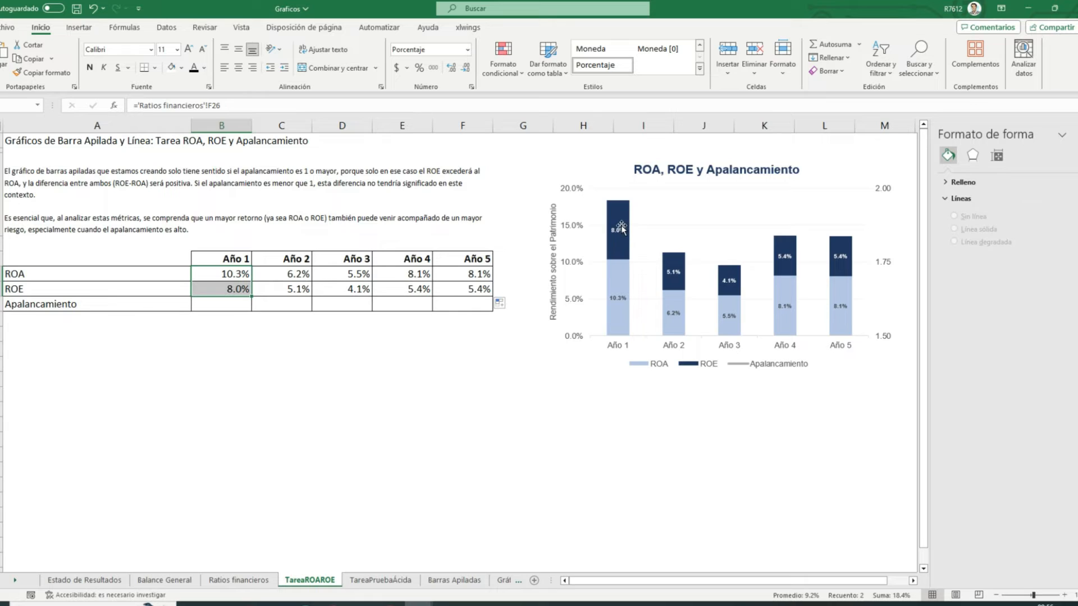
{"action": "mouse_move", "coordinate": [618, 243]}
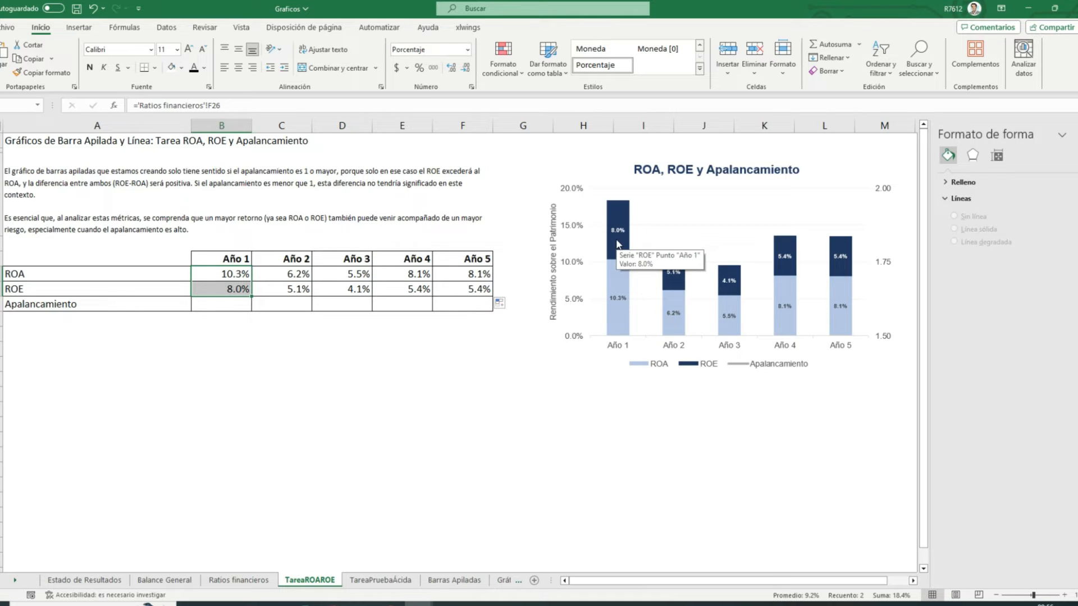
Step: Link Año 1 Apalancamiento to F27 of the Ratios financieros sheet and fill the formula across to Año 5
{"action": "left_click", "coordinate": [220, 303]}
{"action": "type", "text": "="}
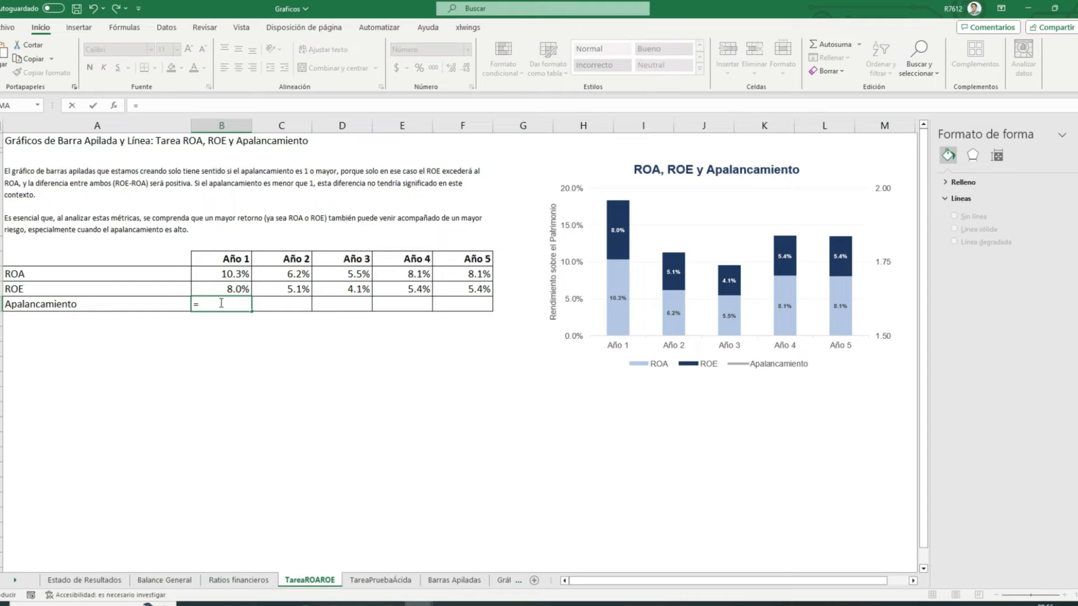
{"action": "left_click", "coordinate": [256, 584]}
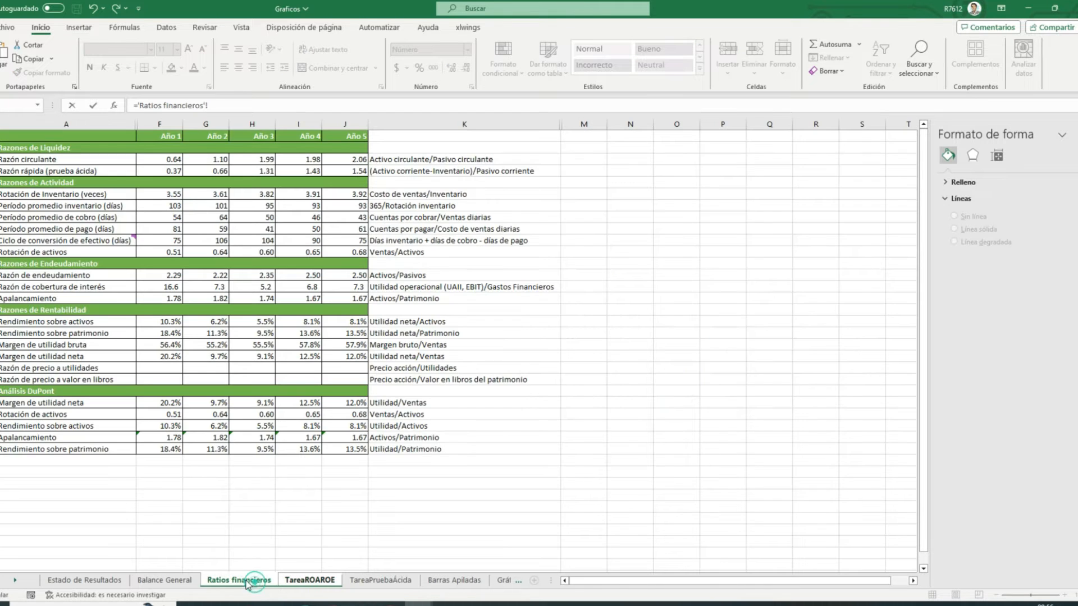
{"action": "left_click", "coordinate": [176, 436]}
{"action": "key", "text": "Return"}
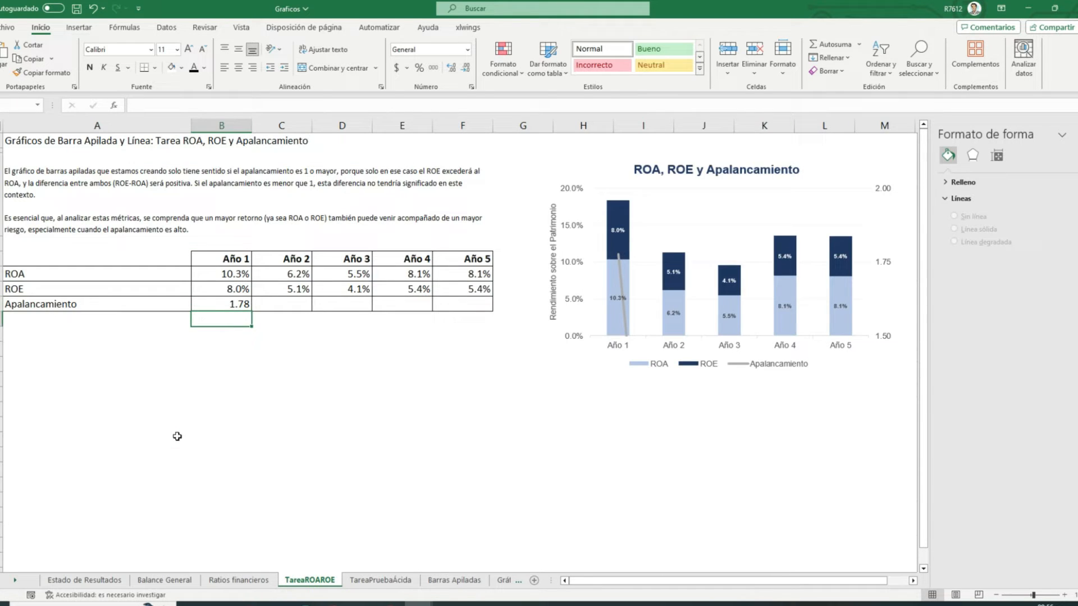
{"action": "left_click", "coordinate": [216, 303]}
{"action": "left_click_drag", "start_coordinate": [251, 312], "coordinate": [486, 310]}
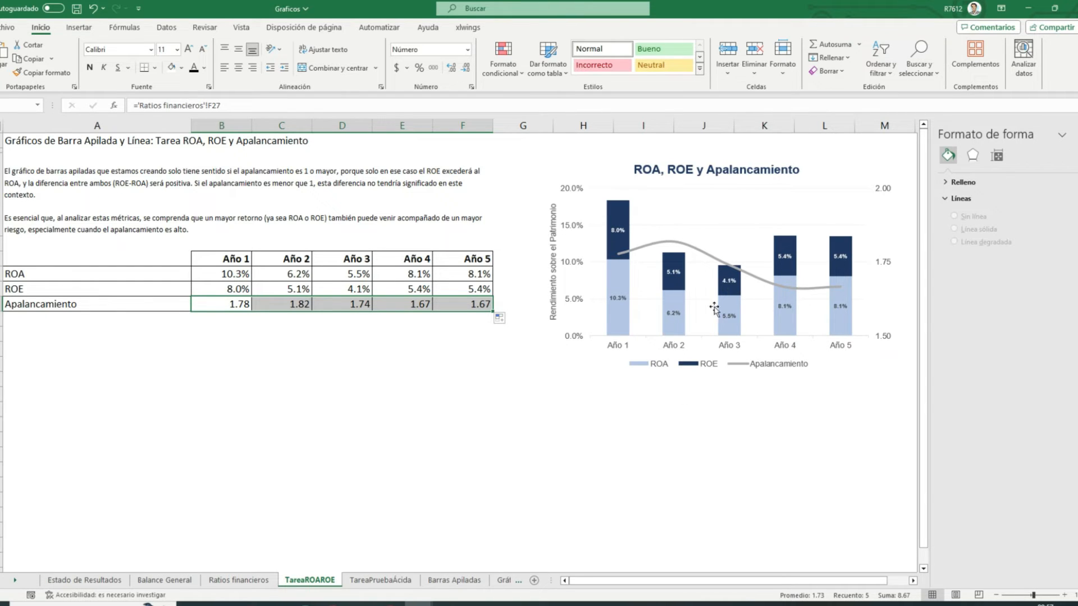
Step: Compare the chart's Apalancamiento line with the ROA and ROE values for Año 2 and Año 3
{"action": "mouse_move", "coordinate": [672, 245]}
{"action": "mouse_move", "coordinate": [728, 269]}
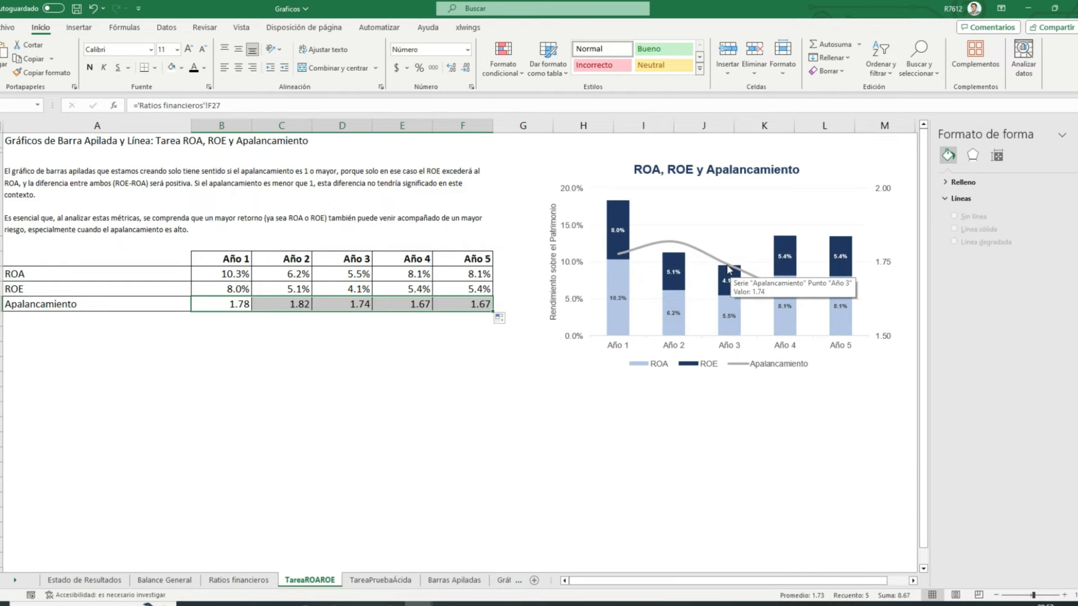
{"action": "left_click", "coordinate": [298, 273]}
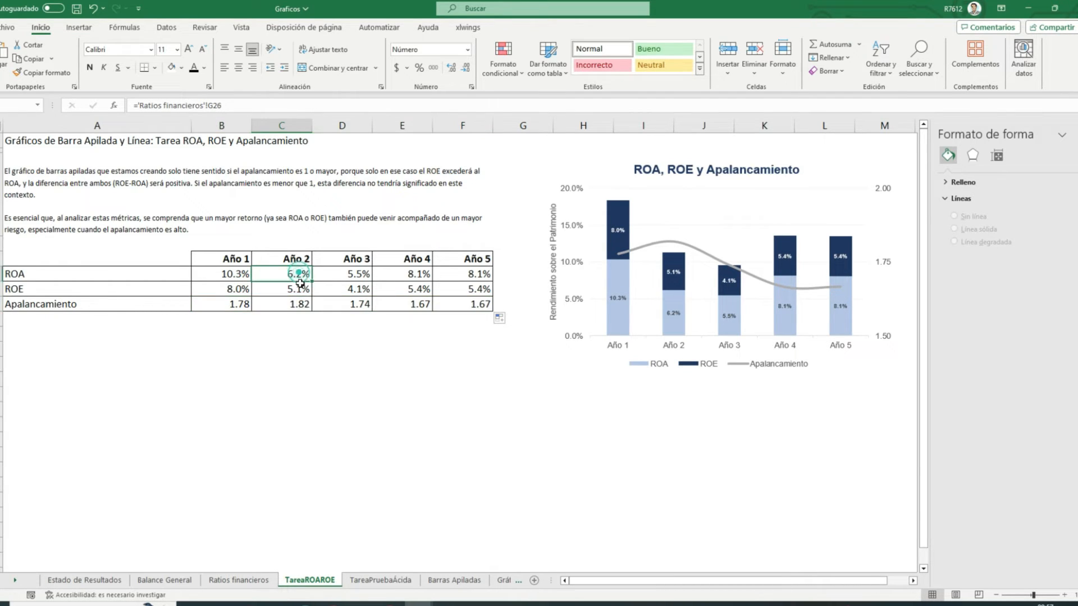
{"action": "left_click_drag", "start_coordinate": [299, 282], "coordinate": [356, 287]}
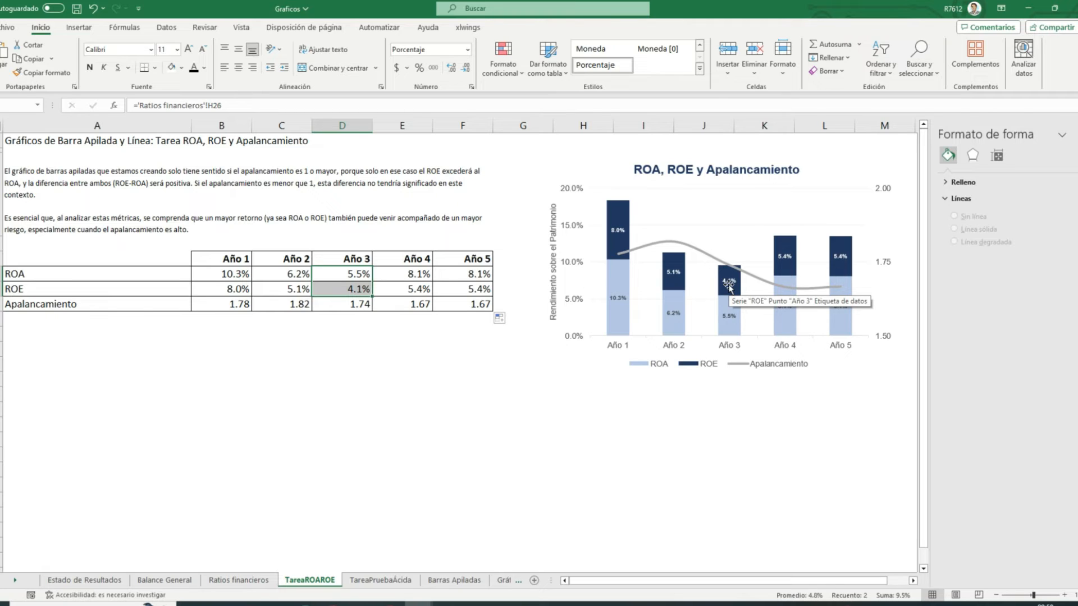
{"action": "left_click", "coordinate": [640, 440]}
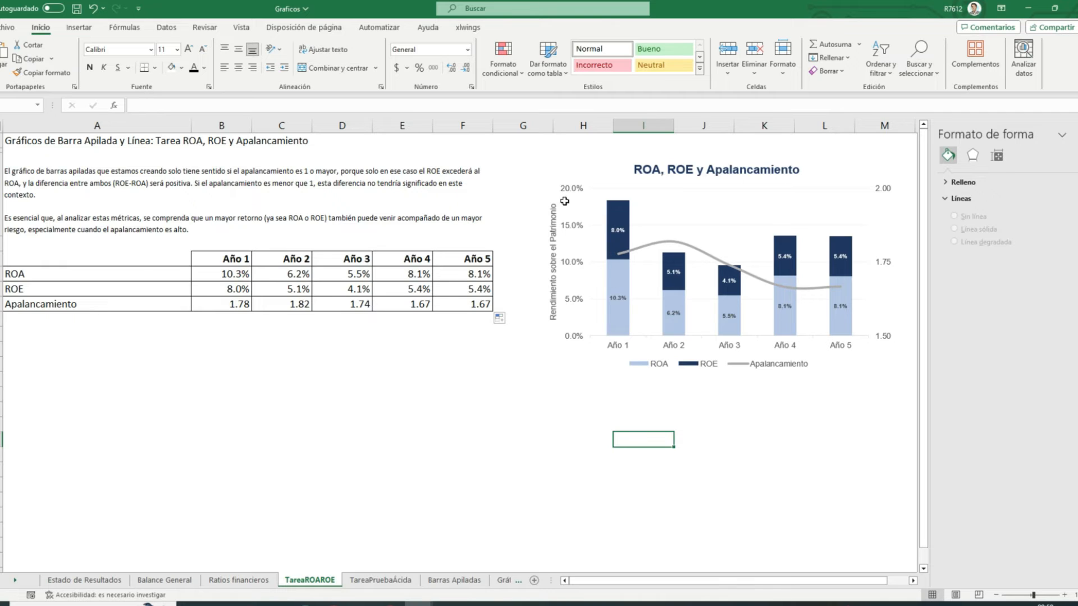
Step: Insert a 2-D stacked column chart from the whole table, including the year headings and row labels
{"action": "left_click_drag", "start_coordinate": [130, 255], "coordinate": [455, 307]}
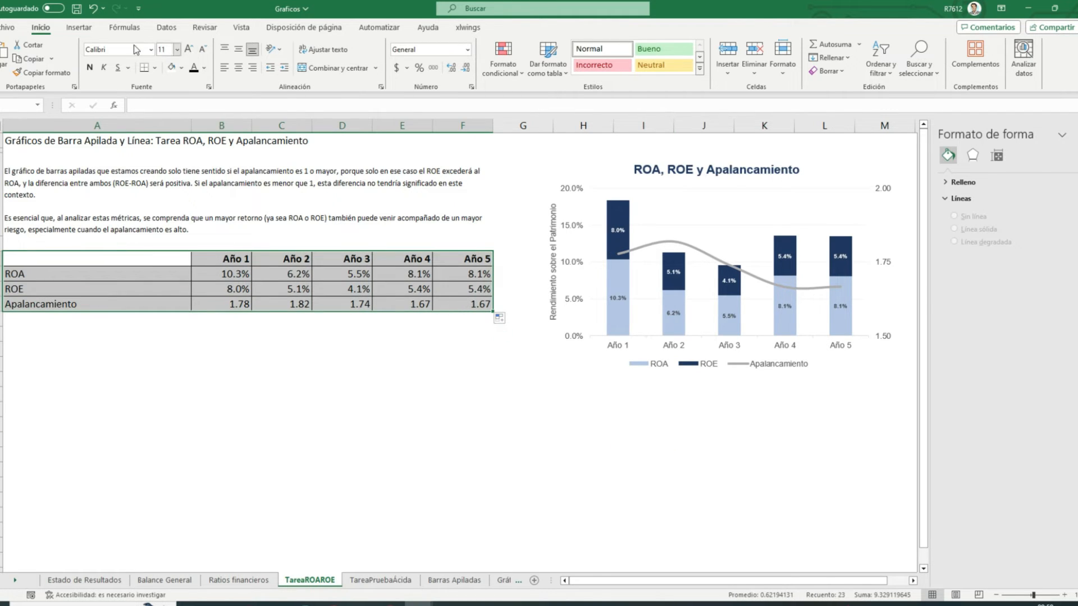
{"action": "left_click", "coordinate": [79, 28]}
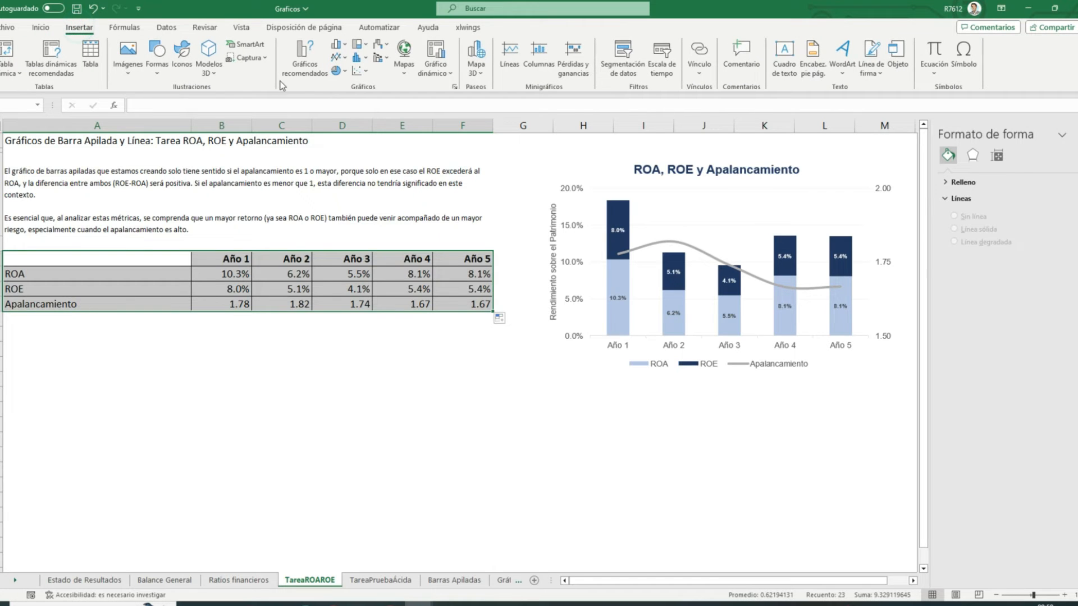
{"action": "left_click", "coordinate": [342, 45]}
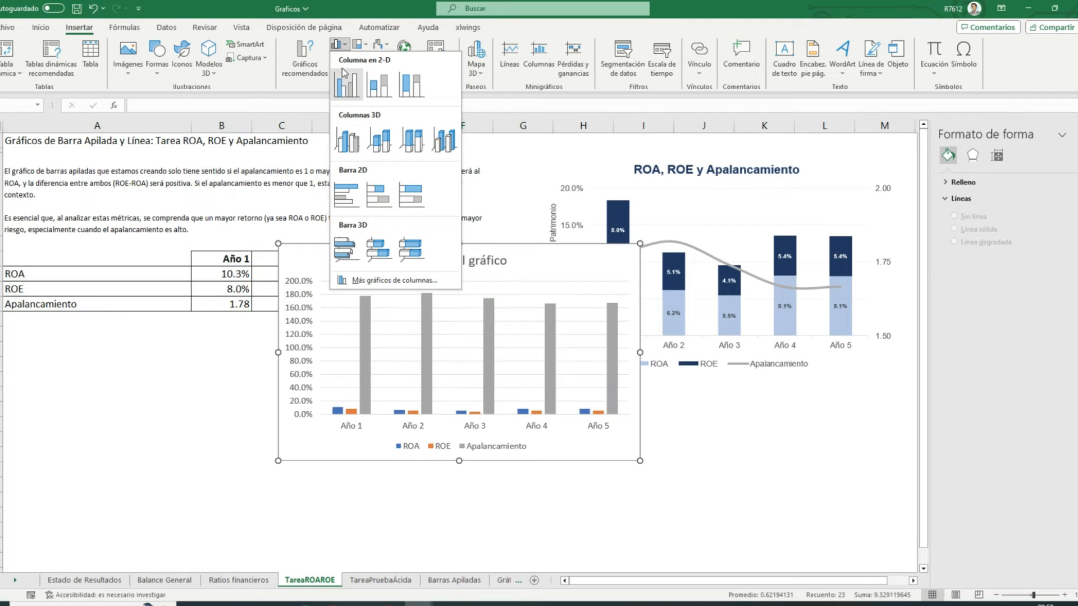
{"action": "left_click", "coordinate": [378, 87]}
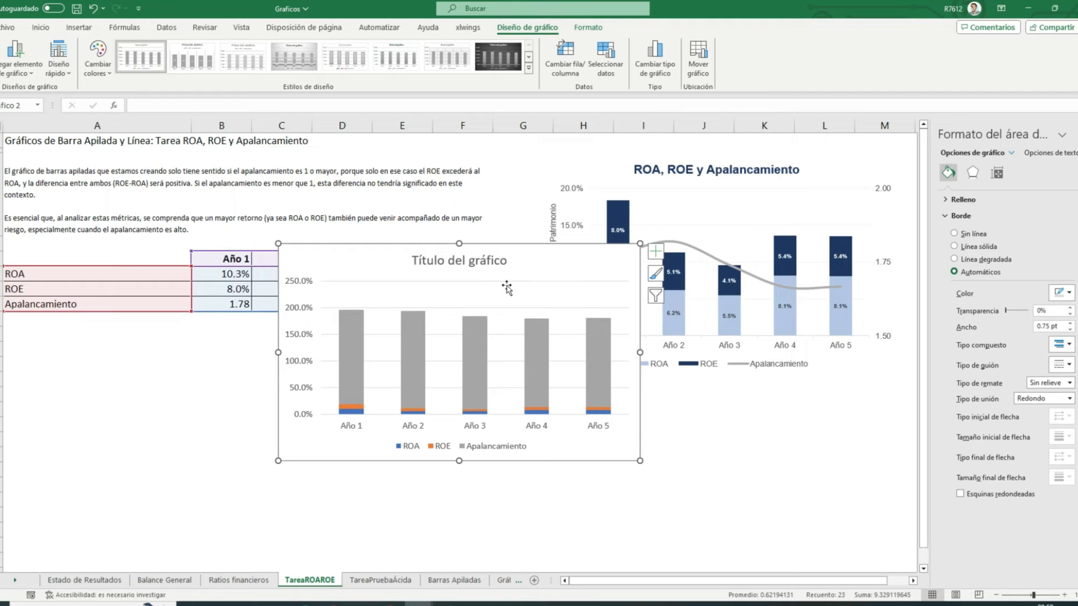
Step: Change the new chart's Apalancamiento series to a line on the secondary axis, keeping ROA and ROE as stacked columns
{"action": "left_click", "coordinate": [704, 425]}
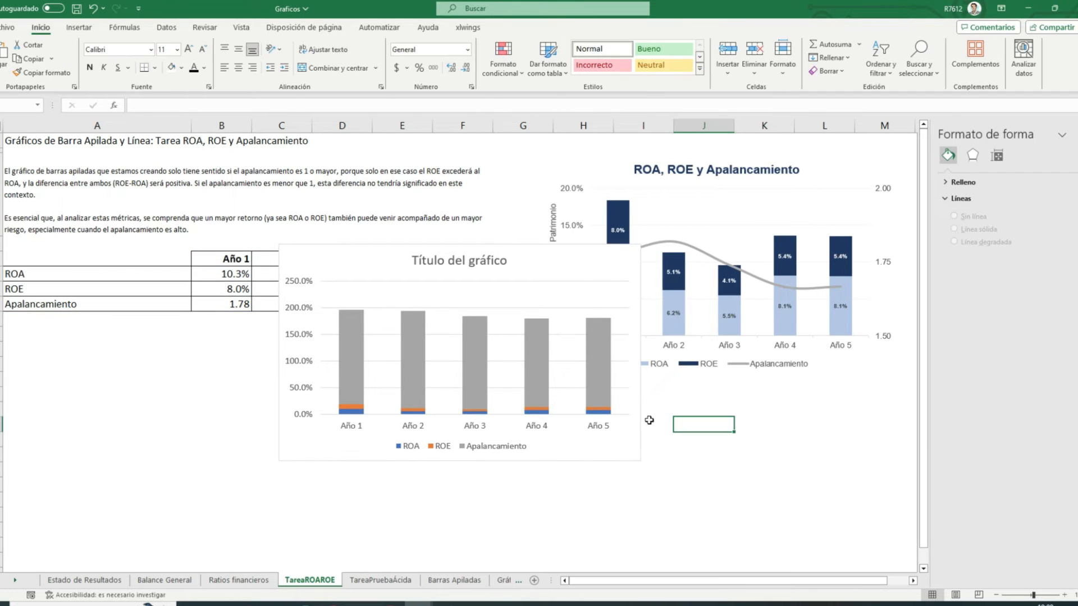
{"action": "left_click", "coordinate": [537, 346]}
{"action": "left_click", "coordinate": [538, 349]}
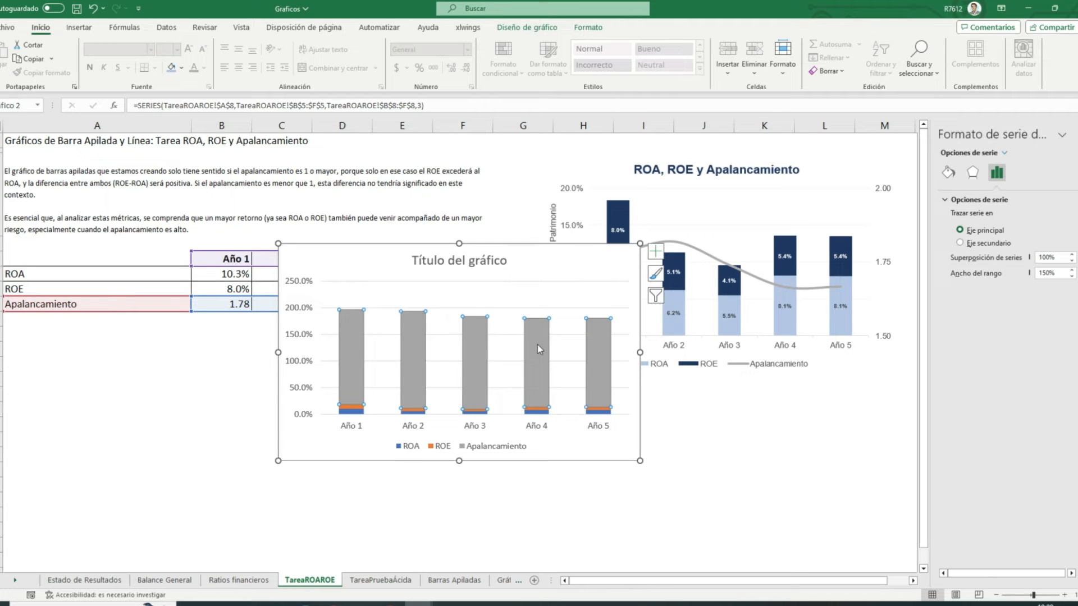
{"action": "right_click", "coordinate": [538, 349]}
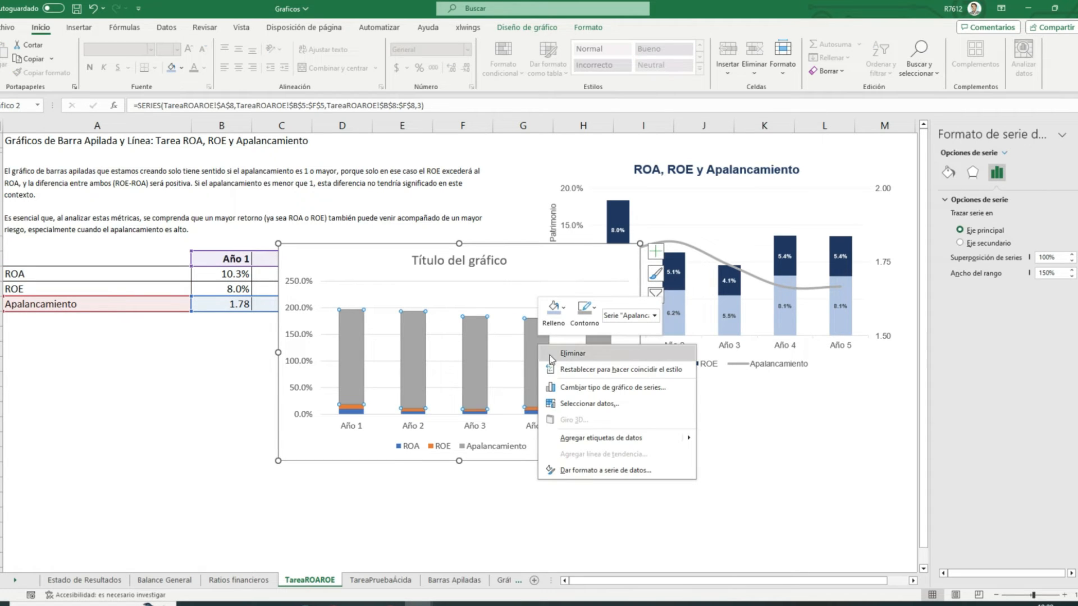
{"action": "left_click", "coordinate": [588, 390]}
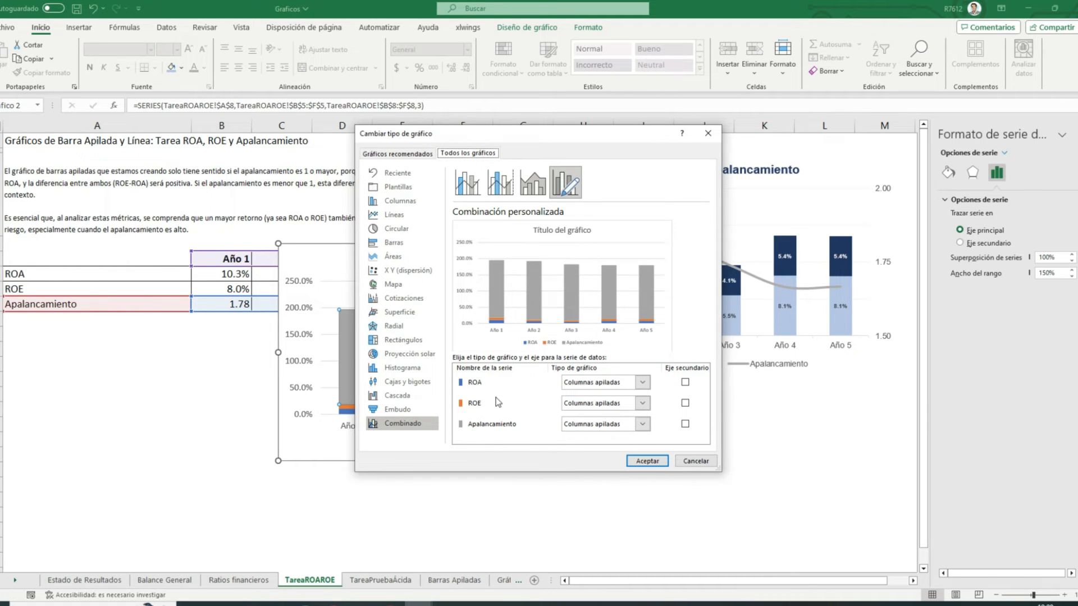
{"action": "left_click", "coordinate": [643, 425]}
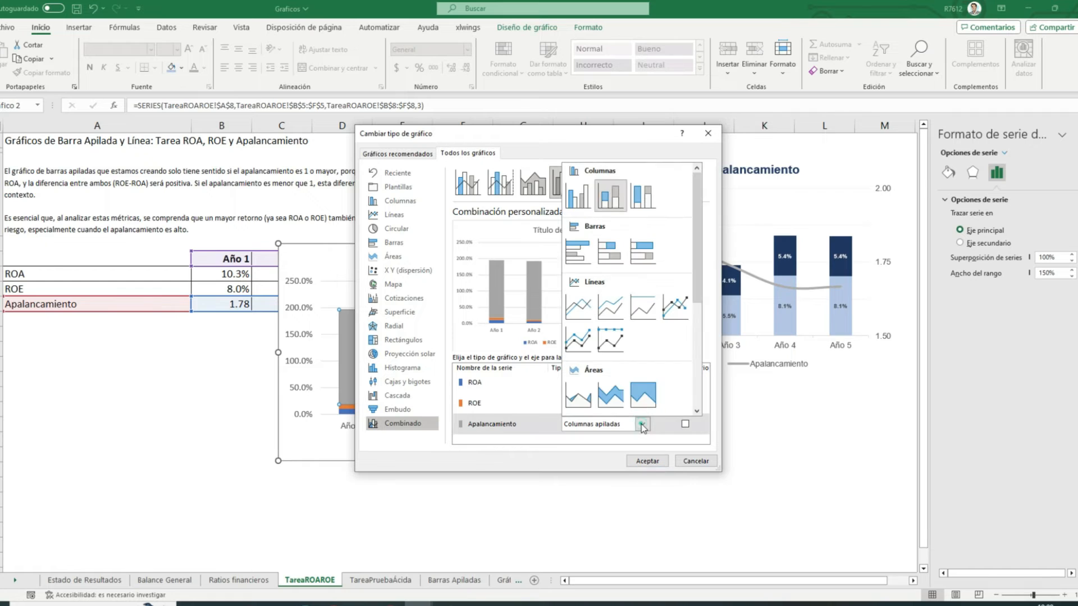
{"action": "left_click", "coordinate": [578, 307]}
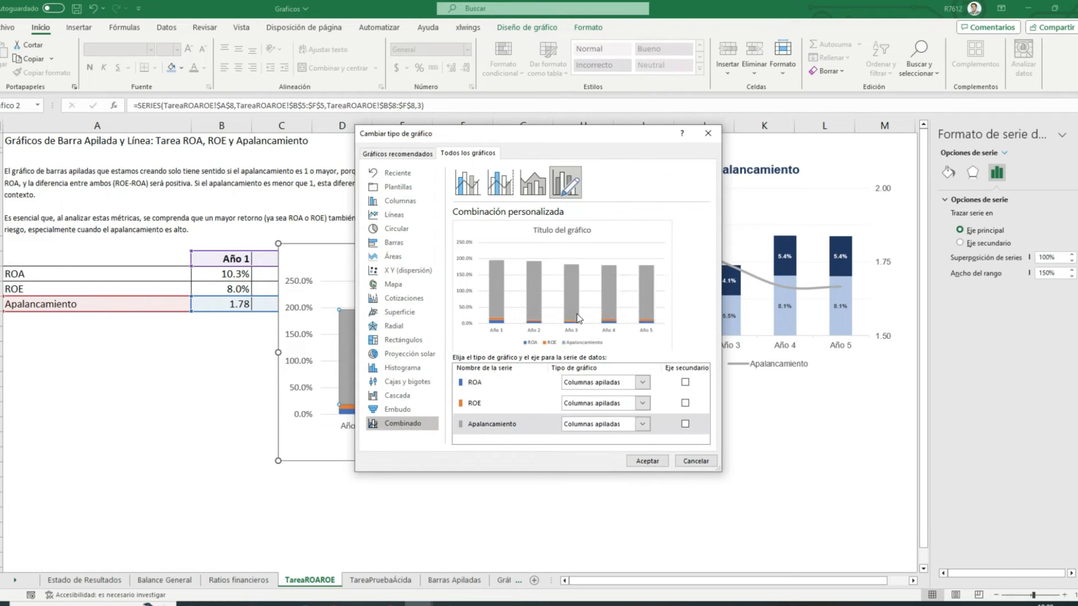
{"action": "left_click", "coordinate": [685, 425]}
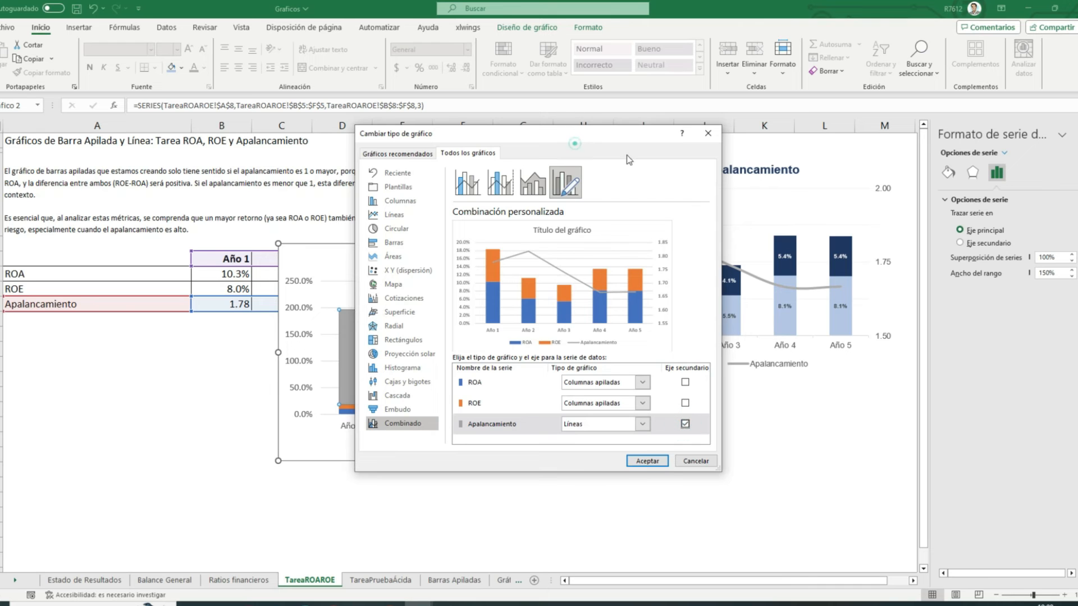
{"action": "left_click_drag", "start_coordinate": [629, 139], "coordinate": [449, 209]}
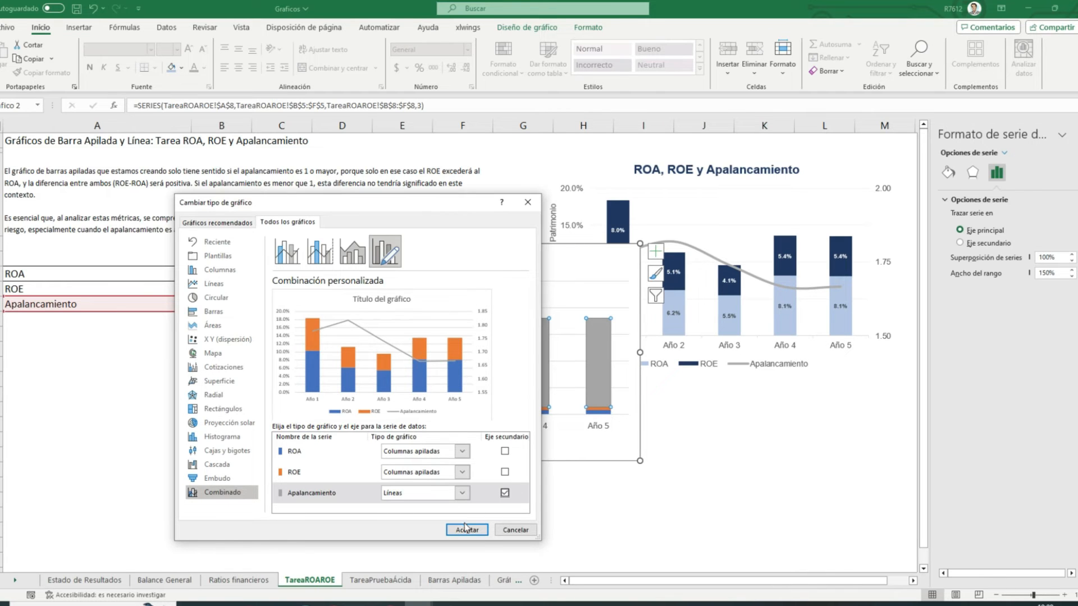
{"action": "left_click", "coordinate": [466, 528]}
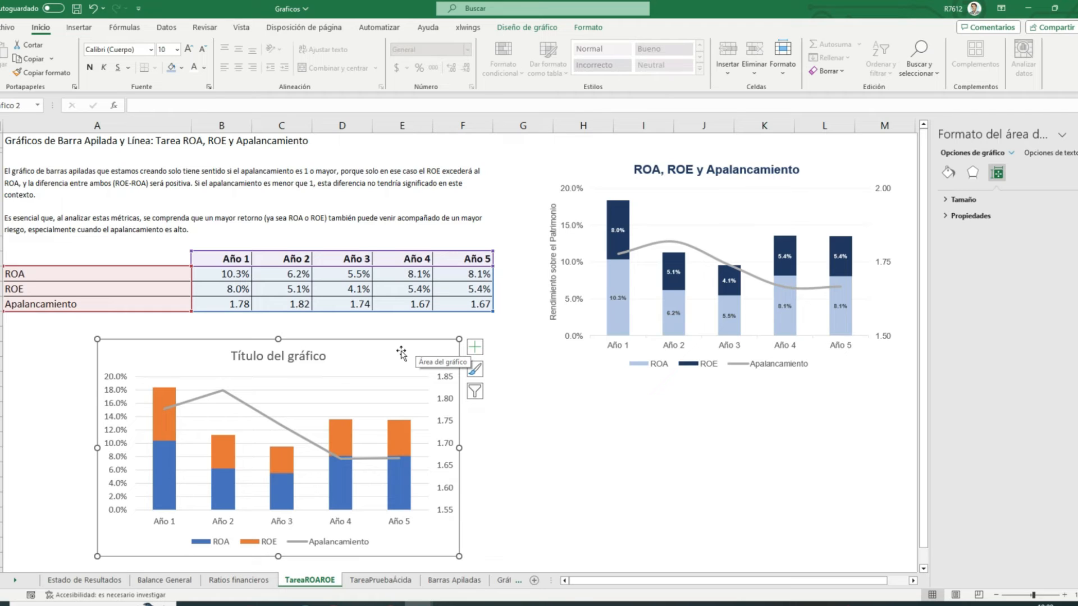
Step: Fill the ROA columns of the new chart with light blue
{"action": "left_click", "coordinate": [164, 470]}
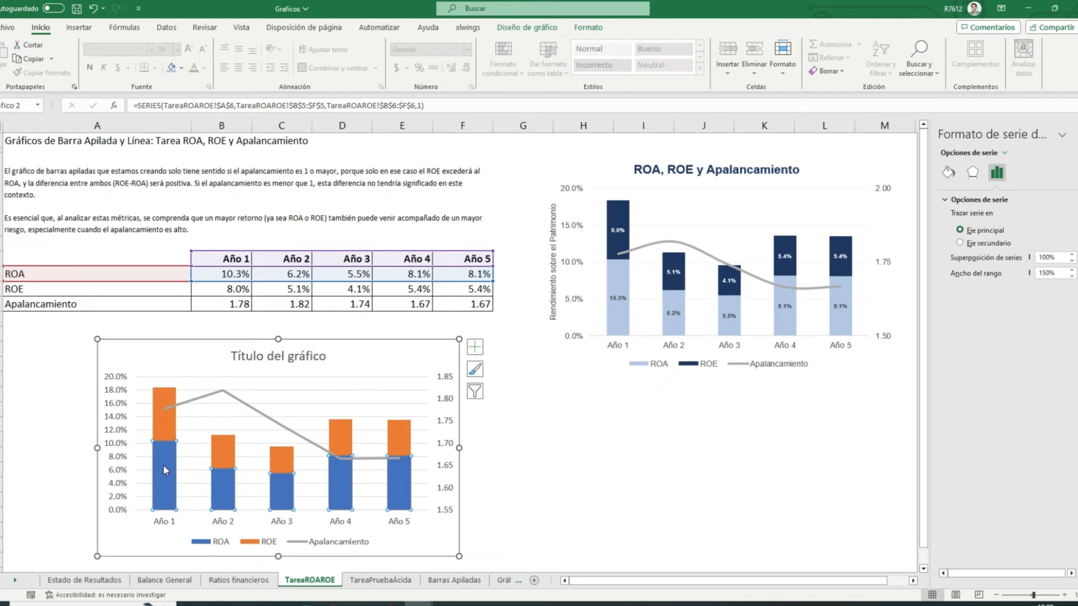
{"action": "right_click", "coordinate": [165, 471]}
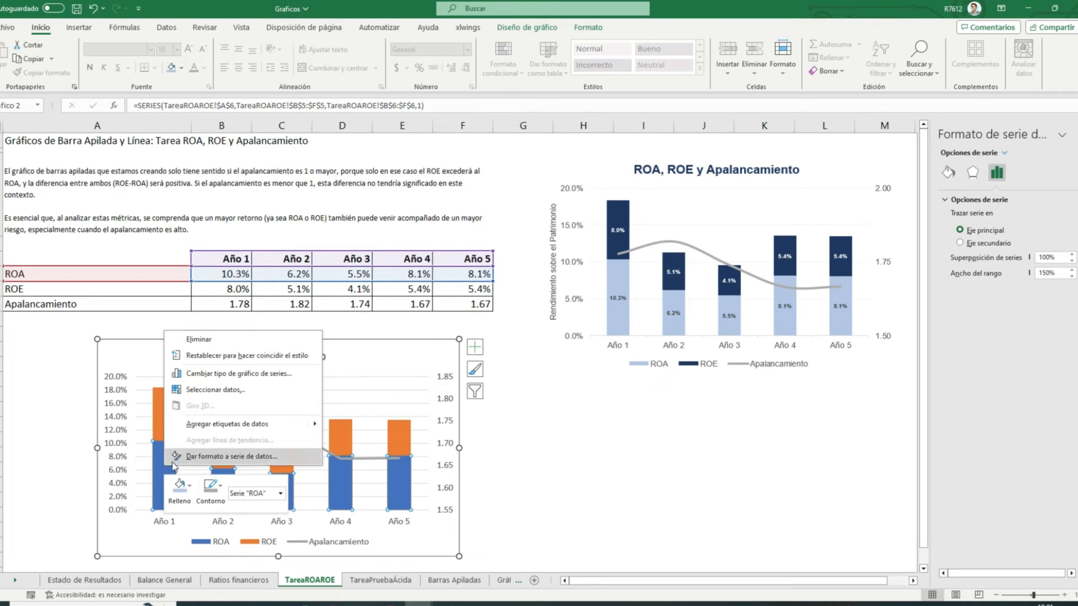
{"action": "left_click", "coordinate": [179, 485]}
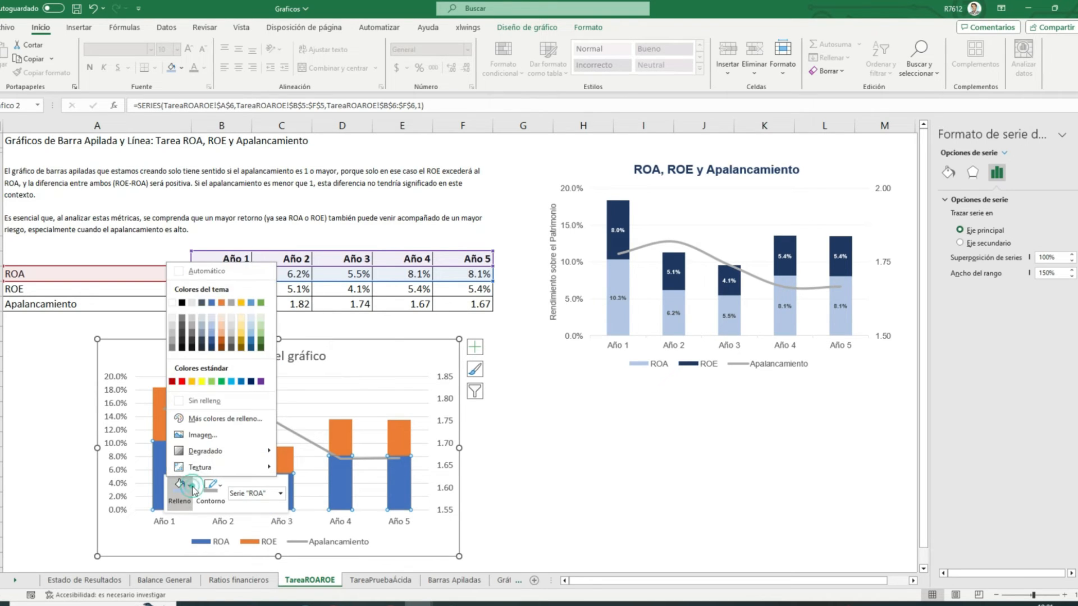
{"action": "left_click", "coordinate": [212, 330]}
Step: Fill the ROE columns of the new chart with dark blue
{"action": "left_click", "coordinate": [284, 455]}
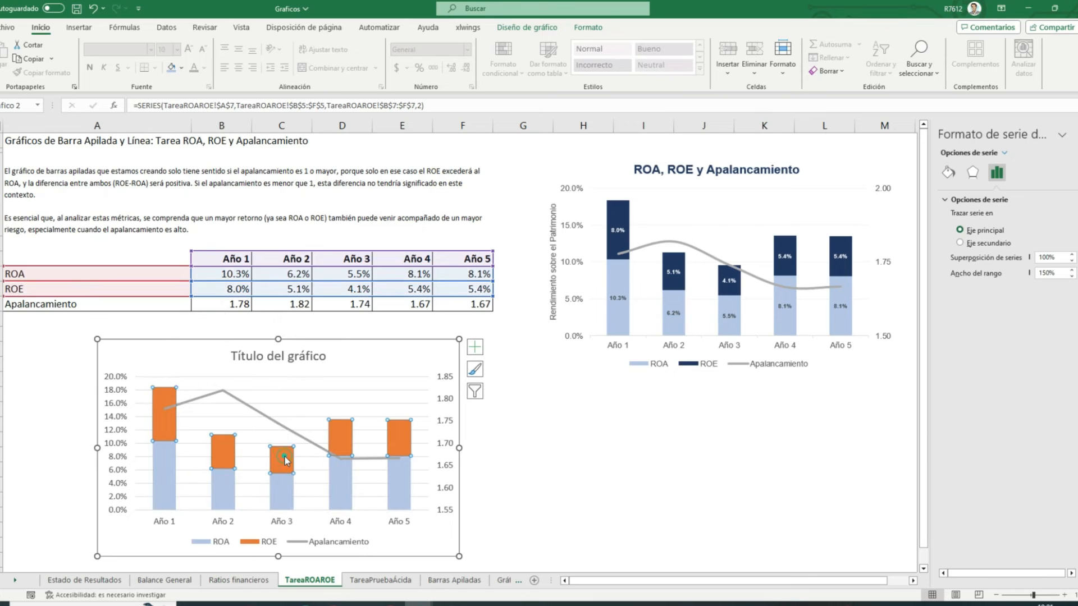
{"action": "right_click", "coordinate": [285, 457]}
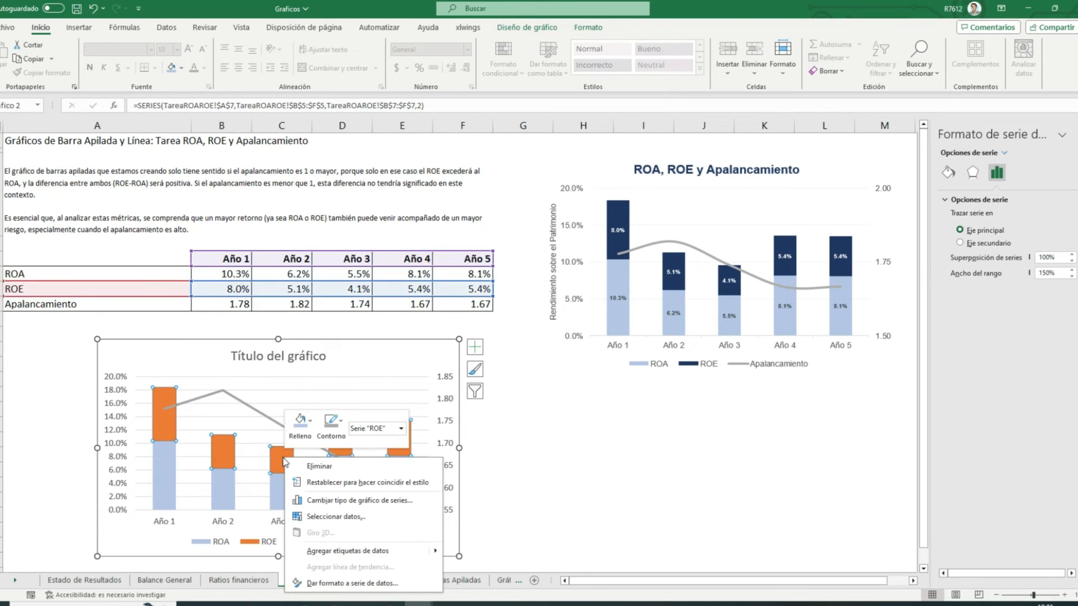
{"action": "left_click", "coordinate": [300, 424]}
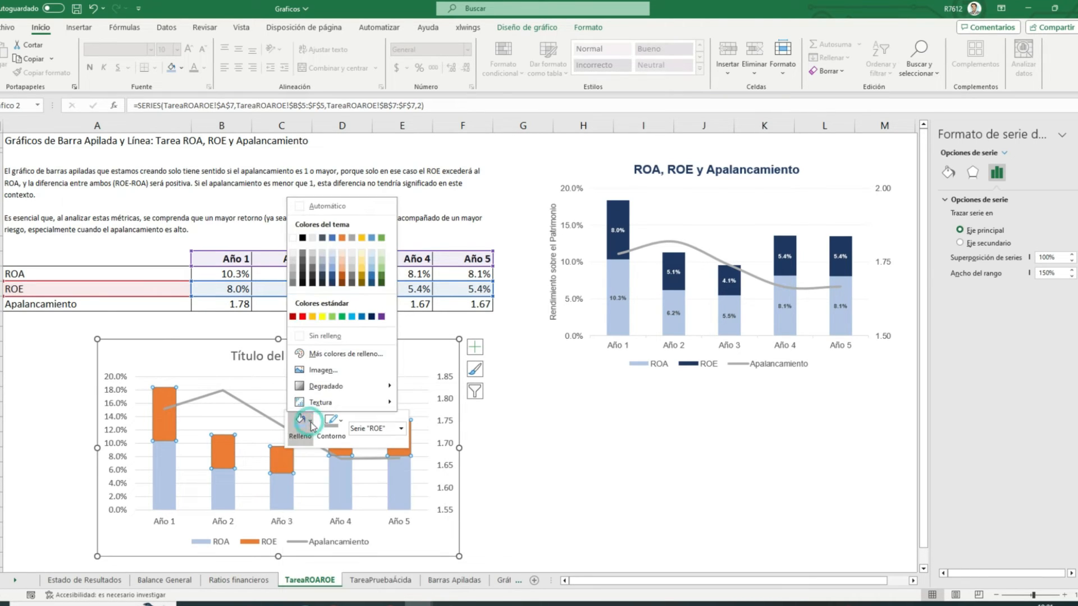
{"action": "left_click", "coordinate": [332, 285]}
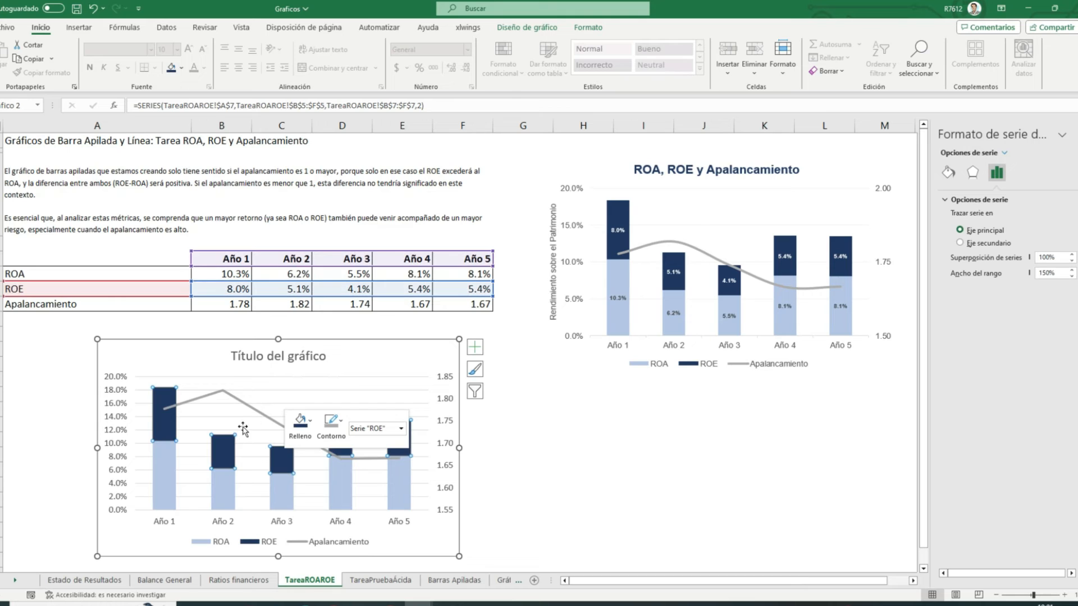
Step: Add data labels to the ROA columns and format them bold at font size 7
{"action": "left_click", "coordinate": [170, 475]}
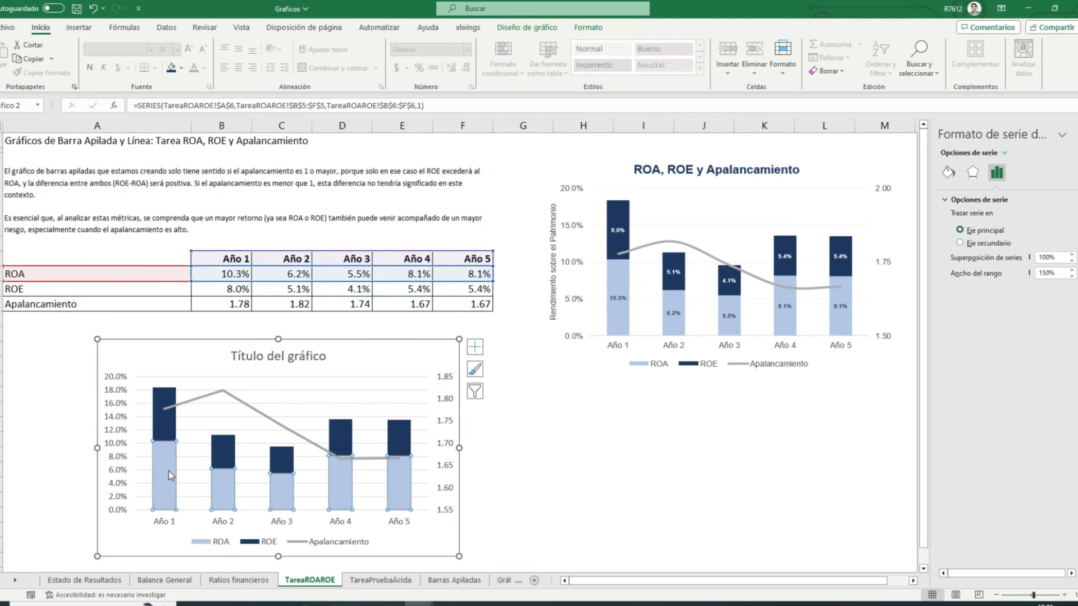
{"action": "right_click", "coordinate": [170, 474]}
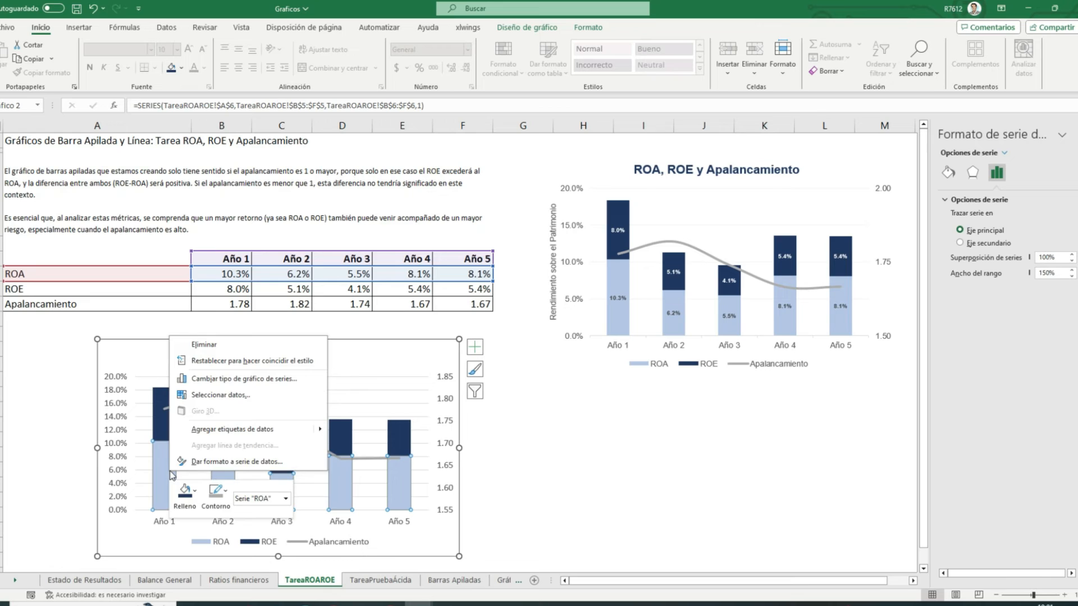
{"action": "left_click", "coordinate": [213, 429]}
{"action": "left_click", "coordinate": [169, 477]}
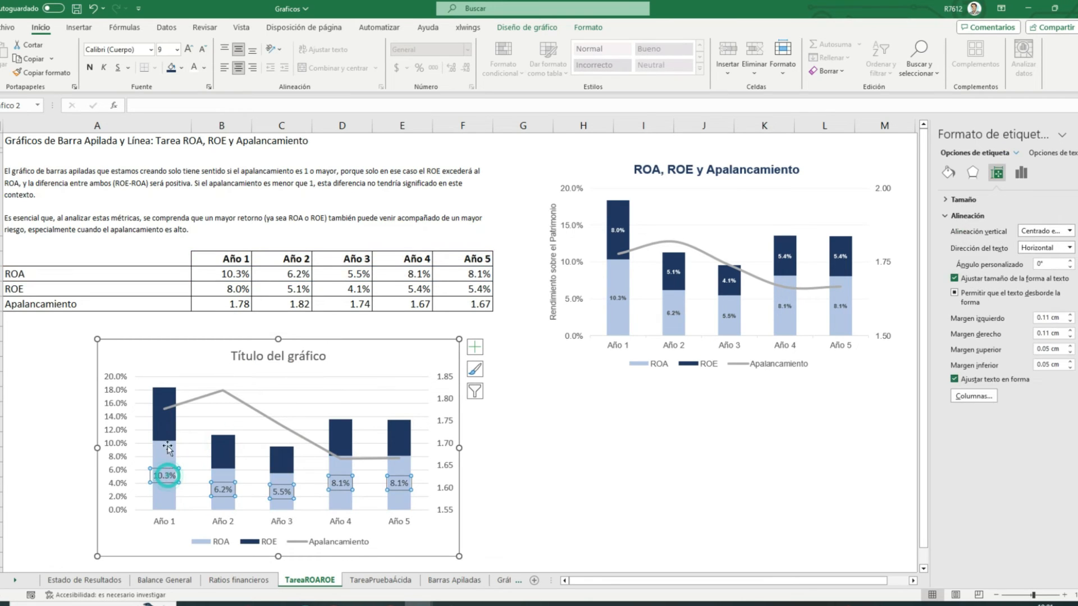
{"action": "left_click", "coordinate": [90, 68]}
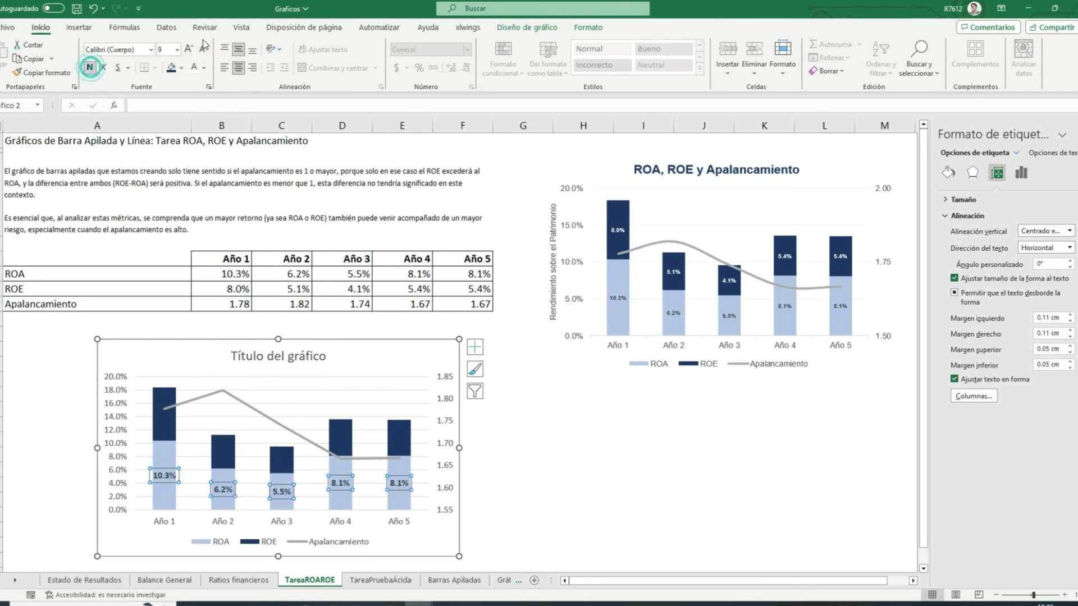
{"action": "left_click", "coordinate": [203, 50]}
{"action": "left_click", "coordinate": [203, 49]}
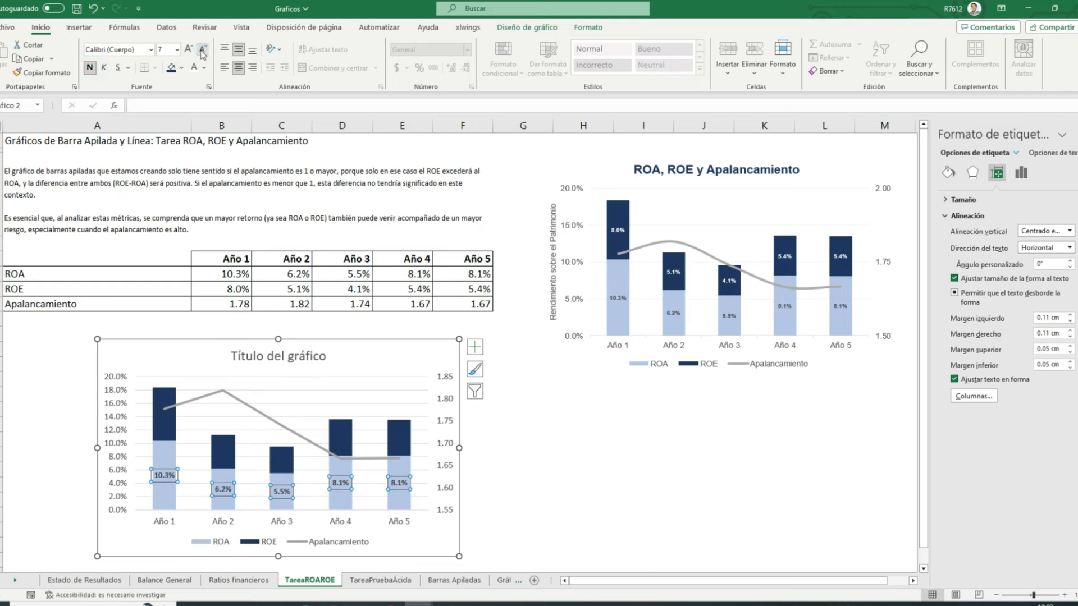
Step: Add data labels to the ROE columns and format them white and bold at font size 7
{"action": "left_click", "coordinate": [167, 419]}
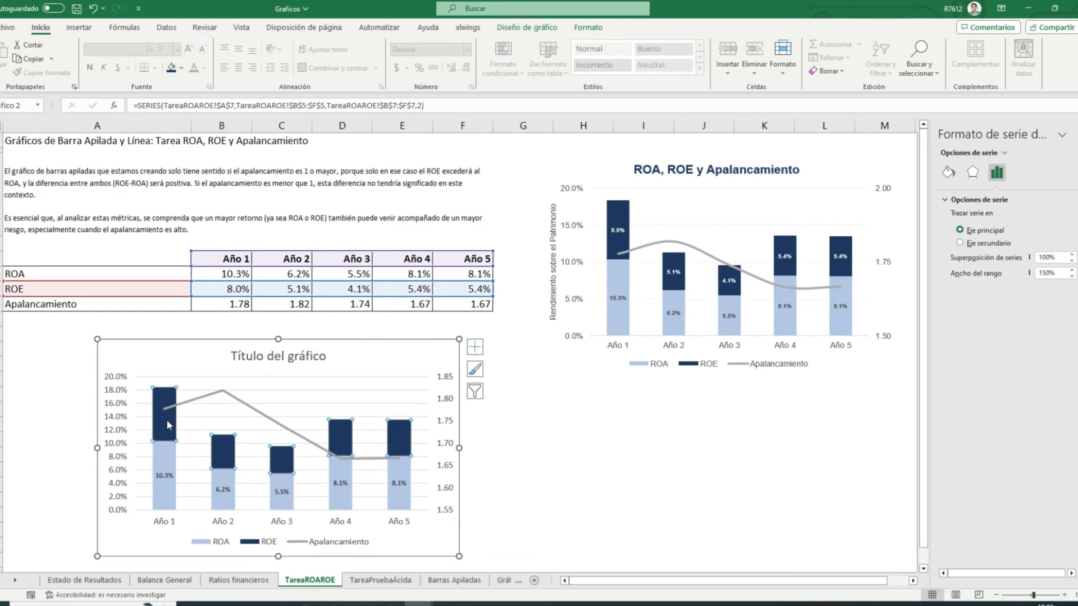
{"action": "right_click", "coordinate": [166, 419]}
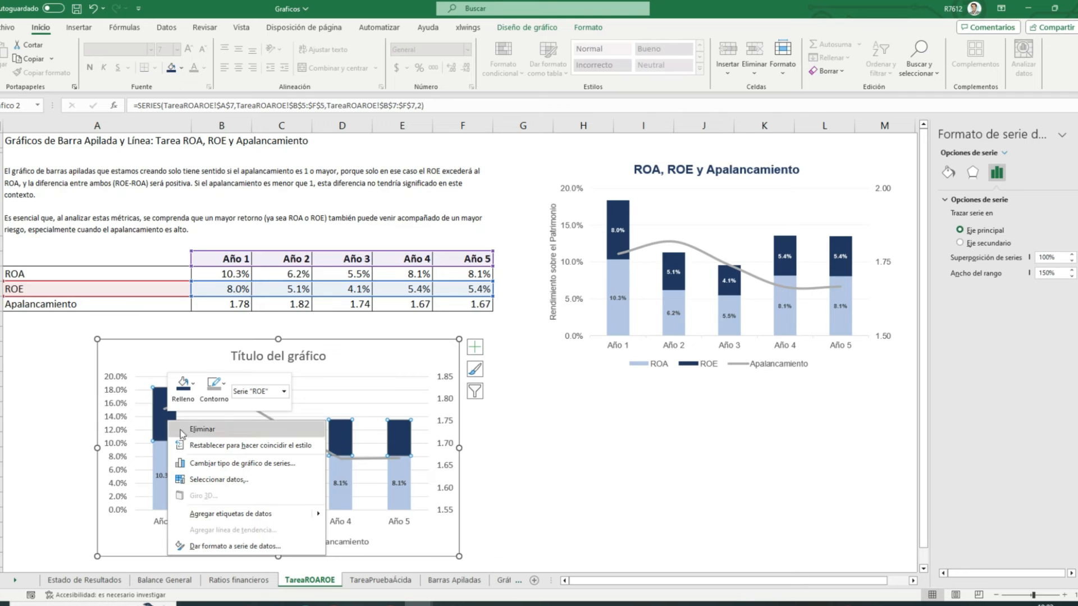
{"action": "left_click", "coordinate": [230, 513]}
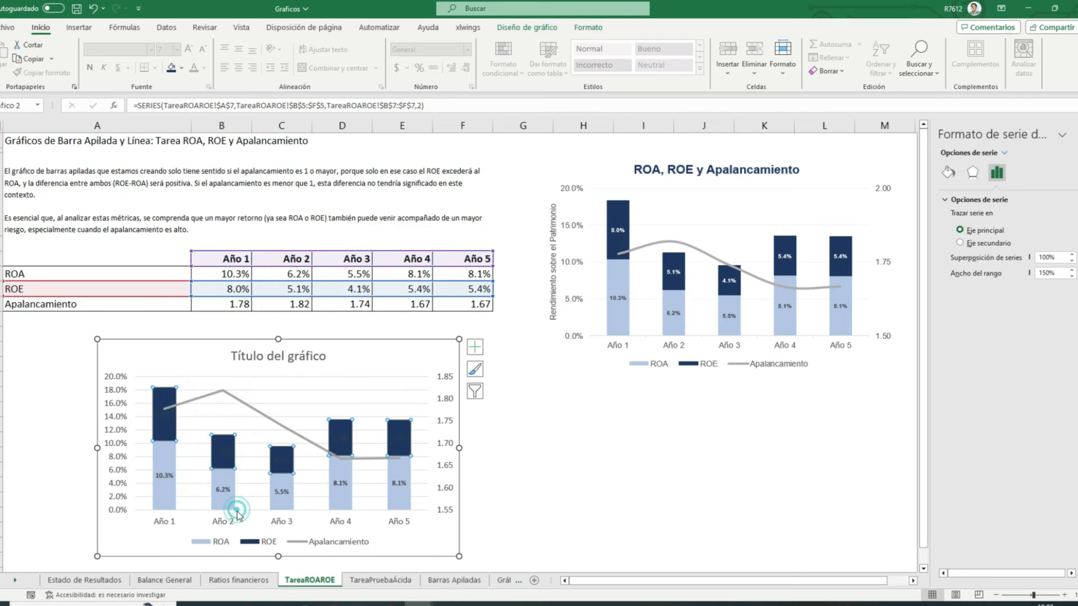
{"action": "left_click", "coordinate": [165, 414]}
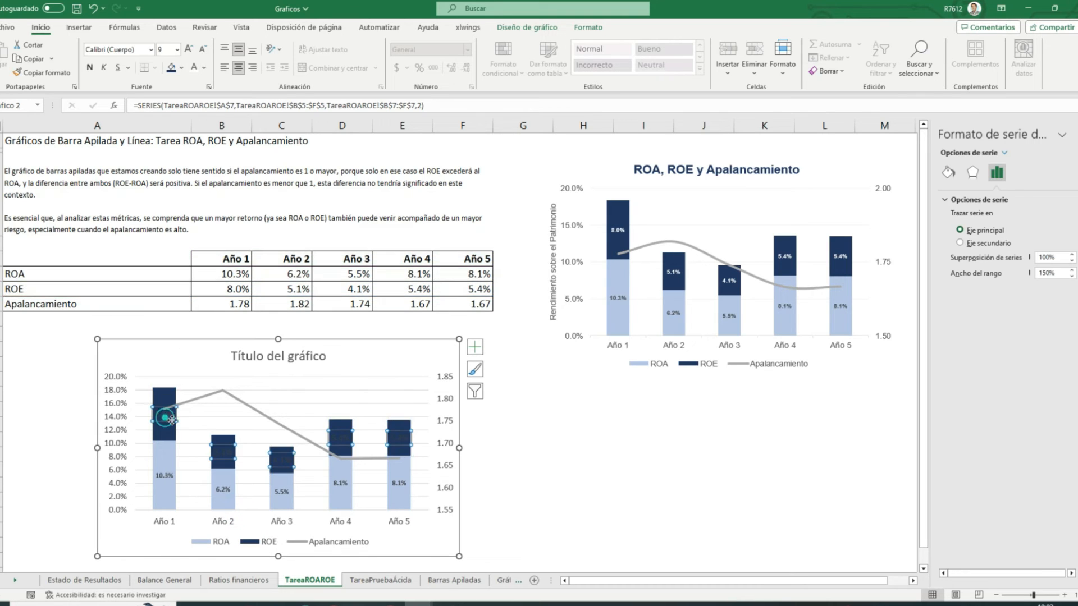
{"action": "left_click", "coordinate": [194, 67]}
{"action": "left_click", "coordinate": [203, 49]}
{"action": "left_click", "coordinate": [203, 49]}
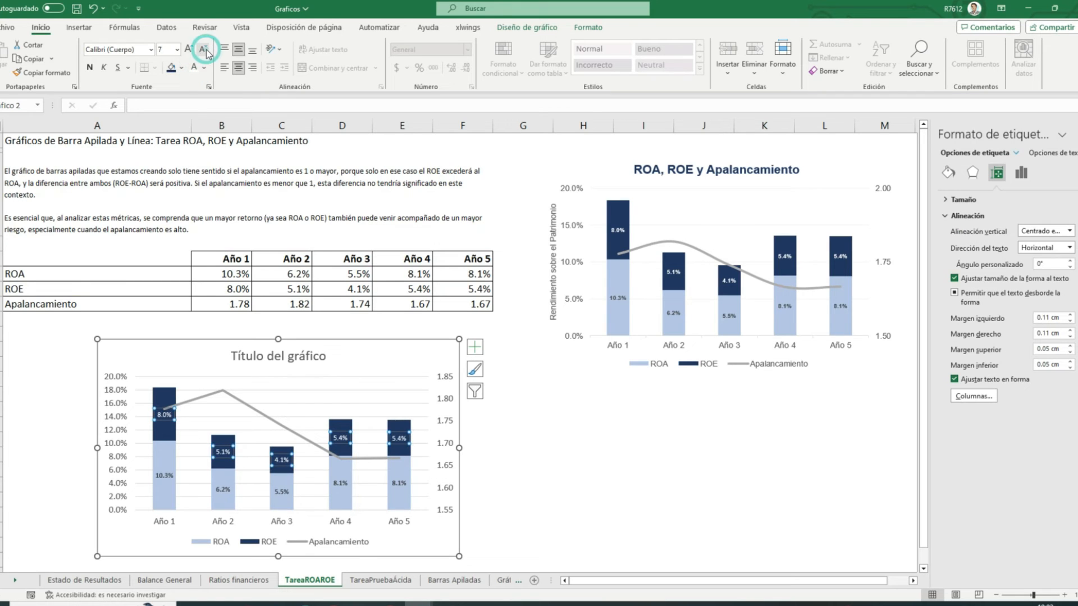
{"action": "left_click", "coordinate": [91, 68]}
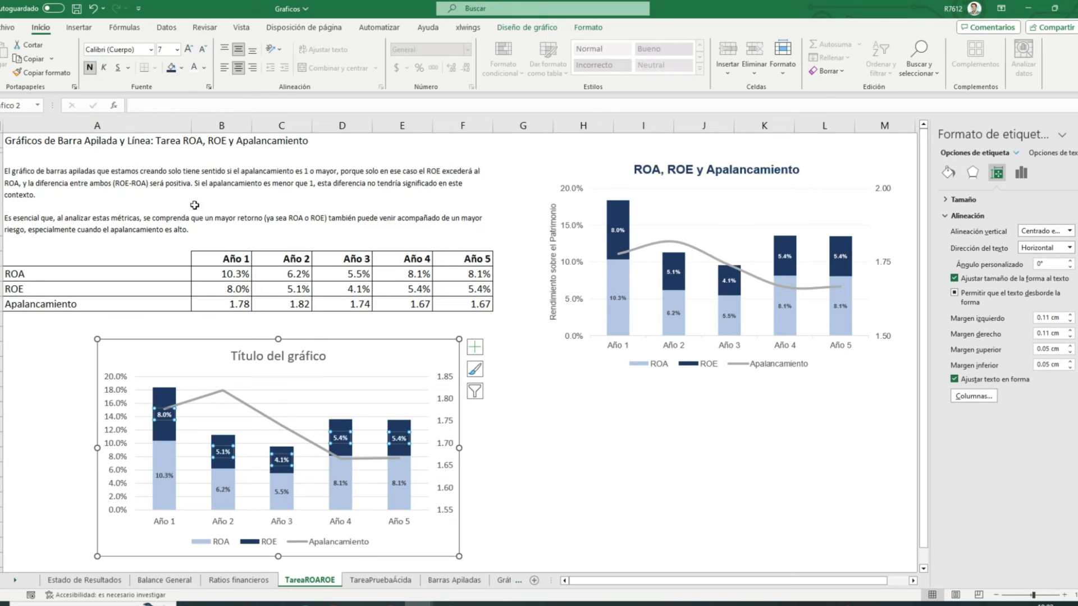
Step: Replace the placeholder title of the new chart with "ROA, ROE y Apalancamiento"
{"action": "double_click", "coordinate": [291, 358]}
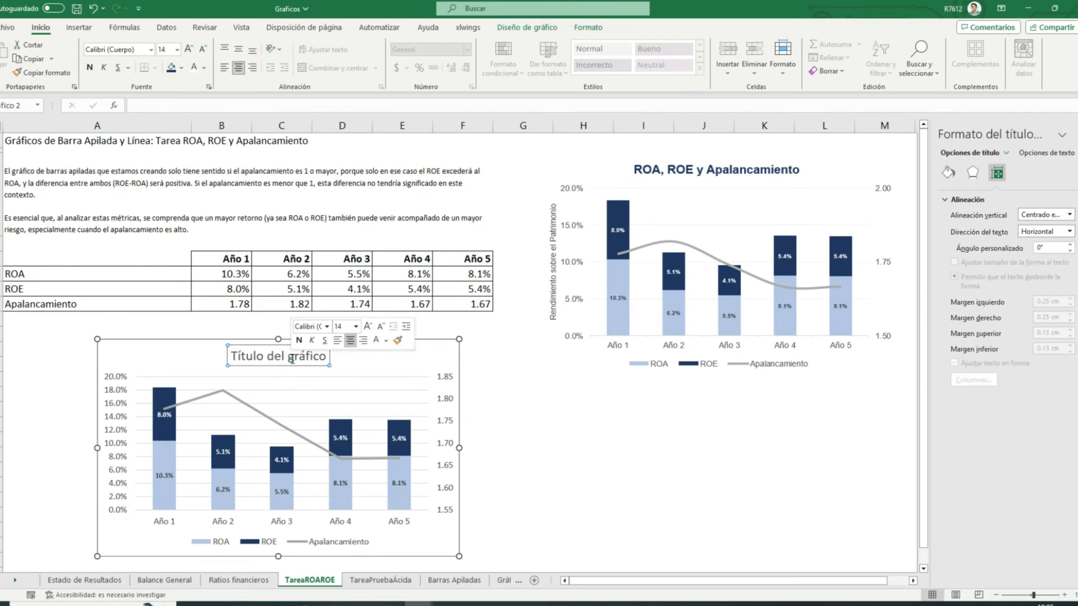
{"action": "left_click", "coordinate": [291, 358]}
{"action": "left_click_drag", "start_coordinate": [231, 355], "coordinate": [323, 359]}
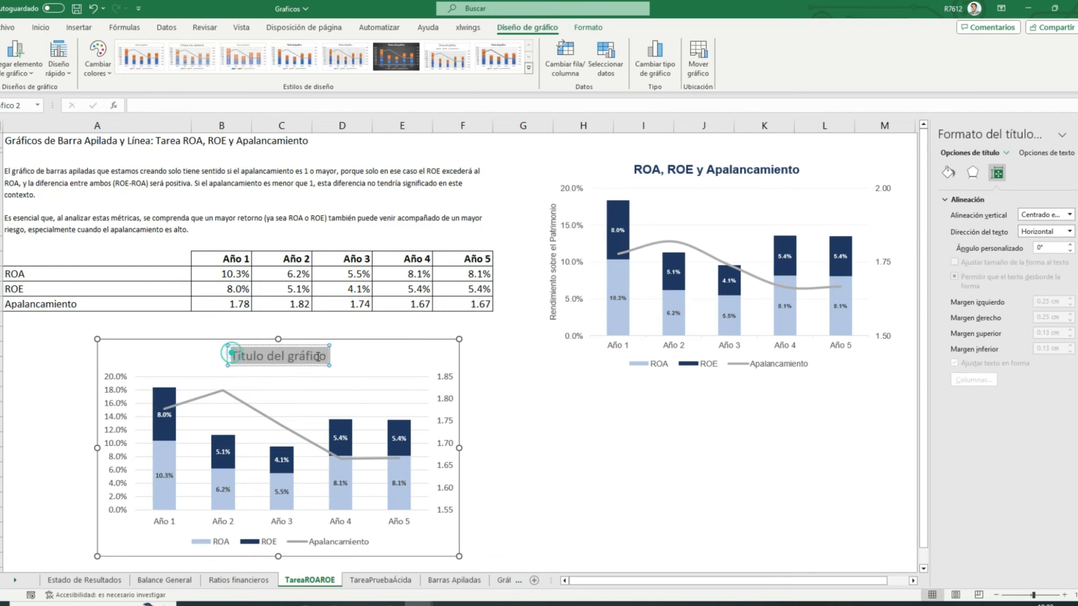
{"action": "type", "text": "ROA"}
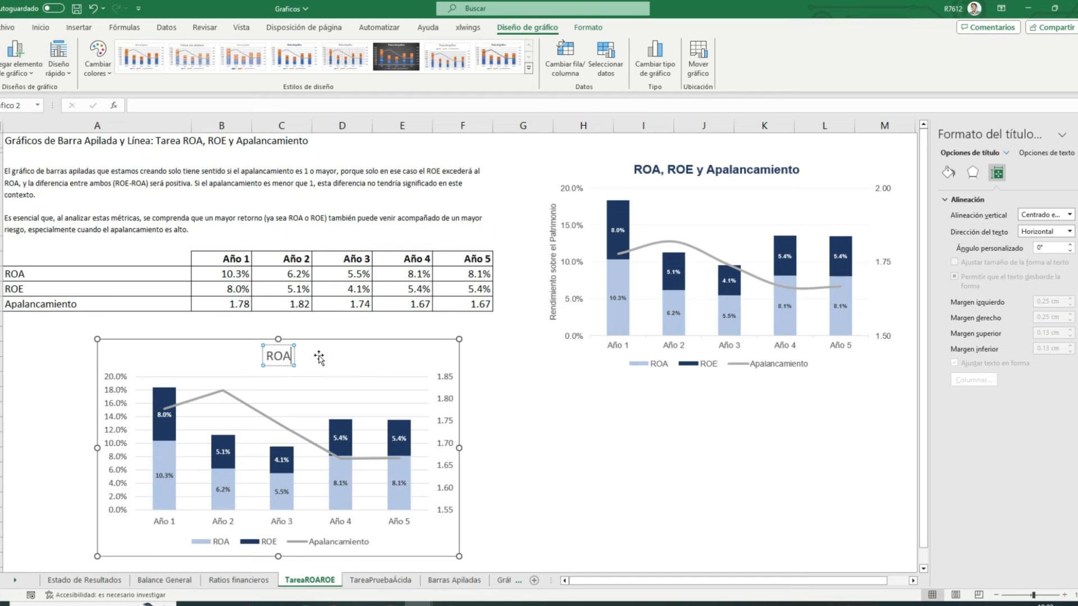
{"action": "type", "text": ", ROE y"}
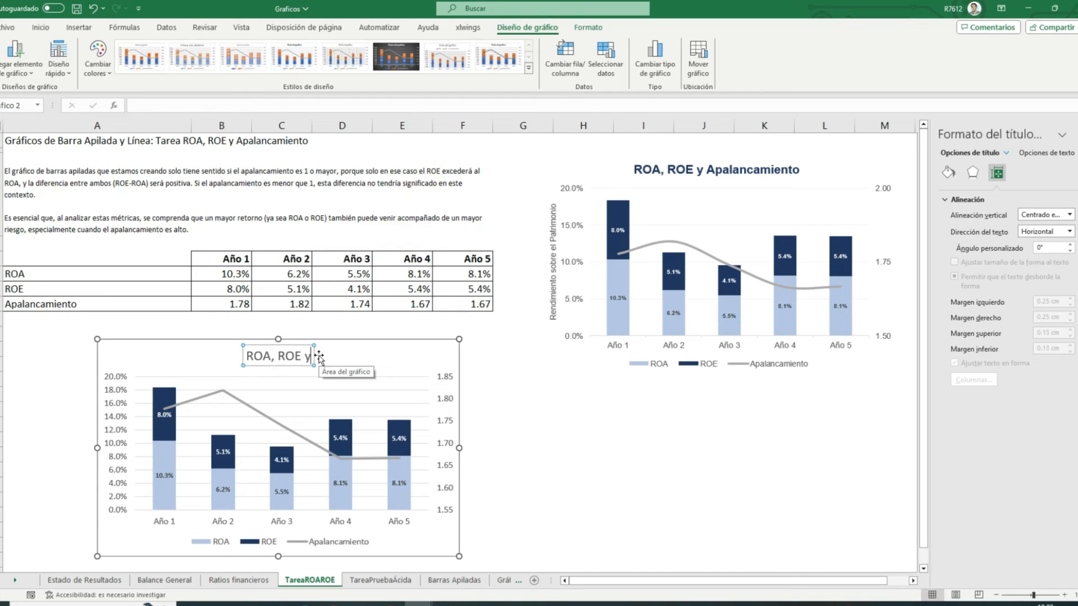
{"action": "type", "text": " Apa"}
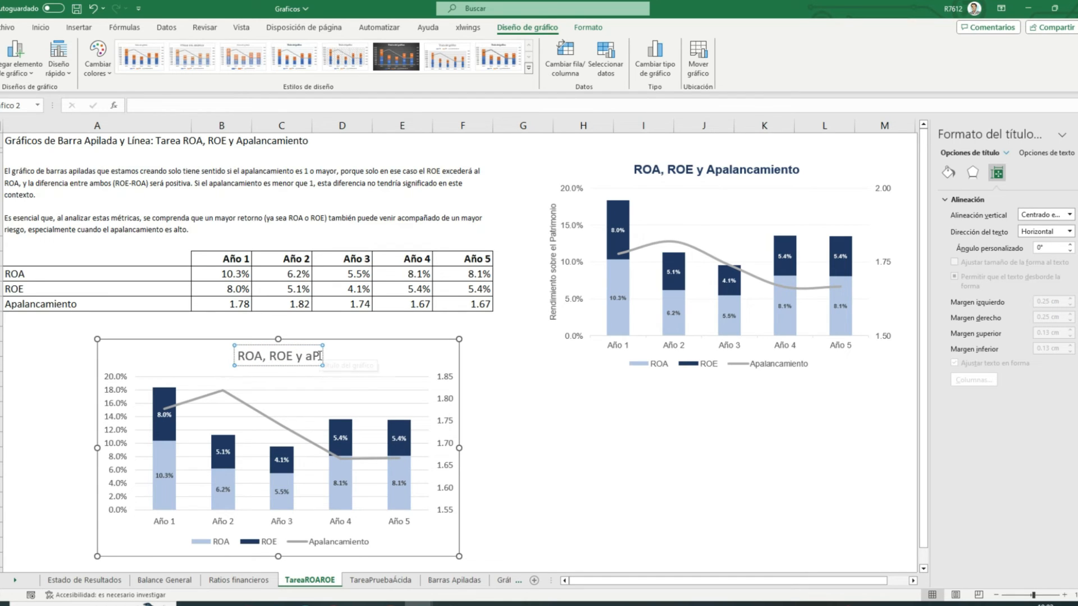
{"action": "type", "text": "lancamiento"}
{"action": "left_click", "coordinate": [311, 365]}
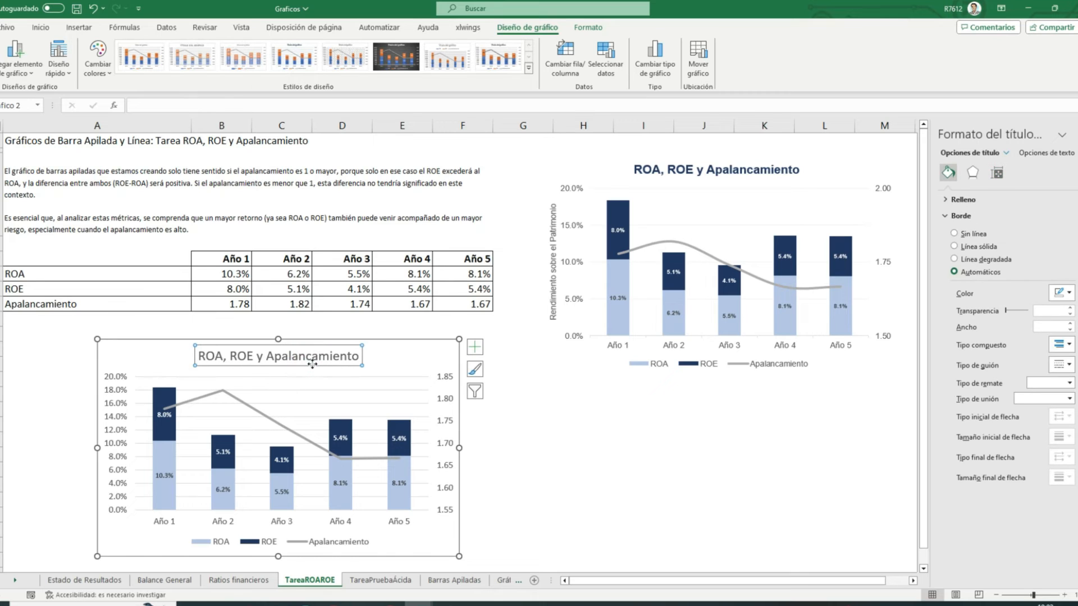
Step: Format the new chart's title as dark blue, bold Arial at font size 12
{"action": "left_click", "coordinate": [41, 27]}
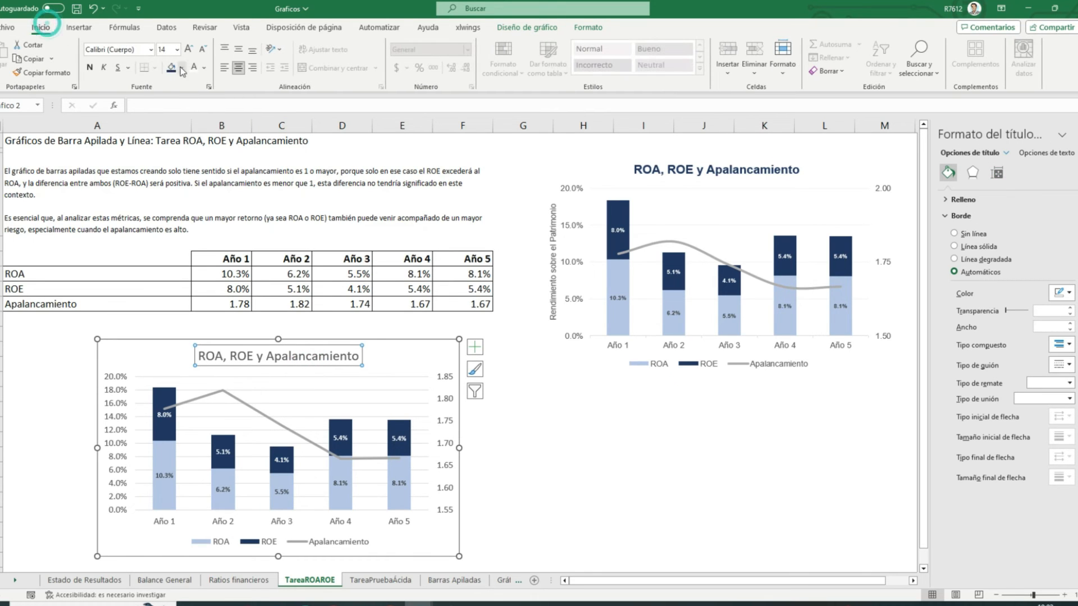
{"action": "left_click", "coordinate": [204, 68]}
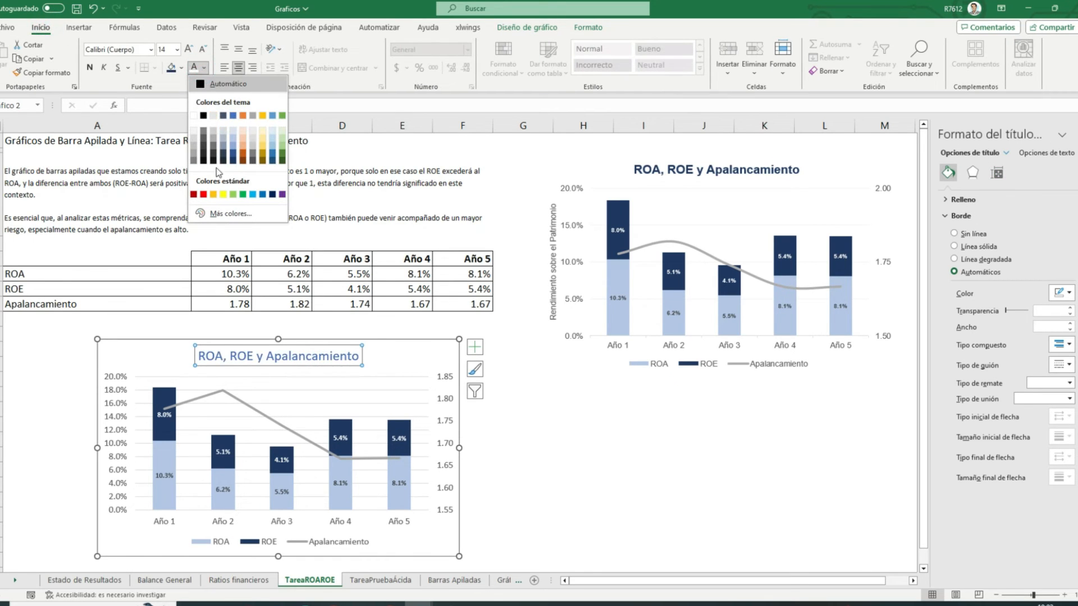
{"action": "left_click", "coordinate": [233, 159]}
{"action": "left_click", "coordinate": [92, 69]}
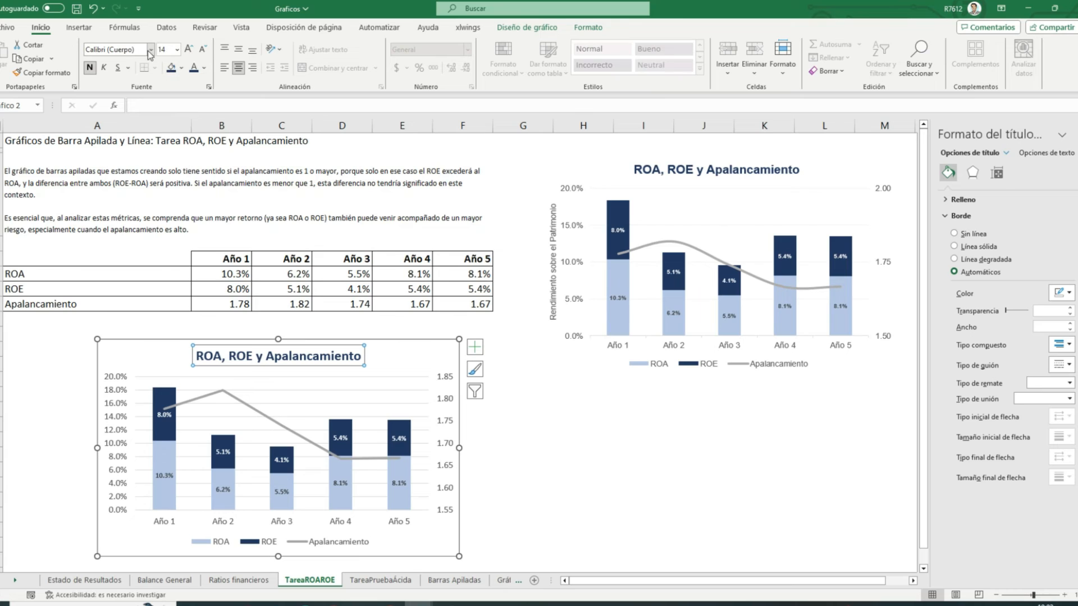
{"action": "left_click", "coordinate": [120, 50]}
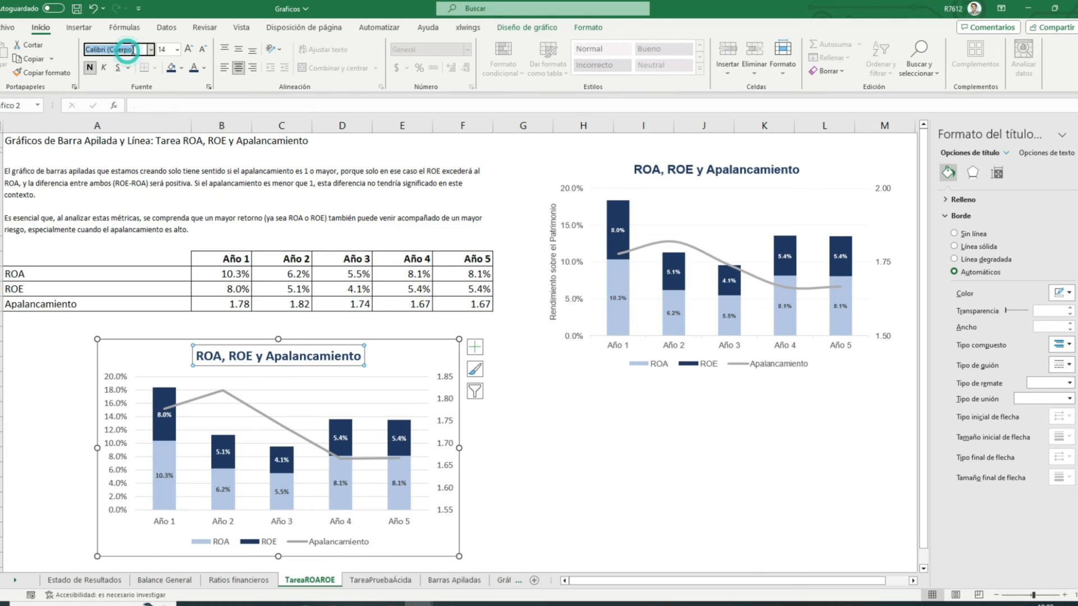
{"action": "type", "text": "Arial"}
{"action": "key", "text": "Return"}
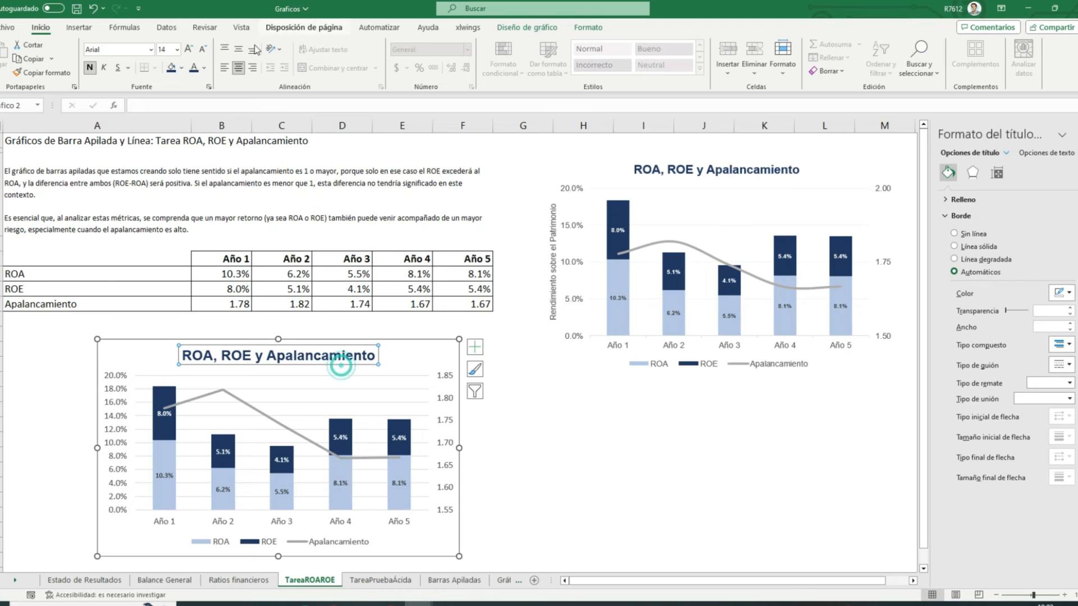
{"action": "left_click", "coordinate": [203, 49]}
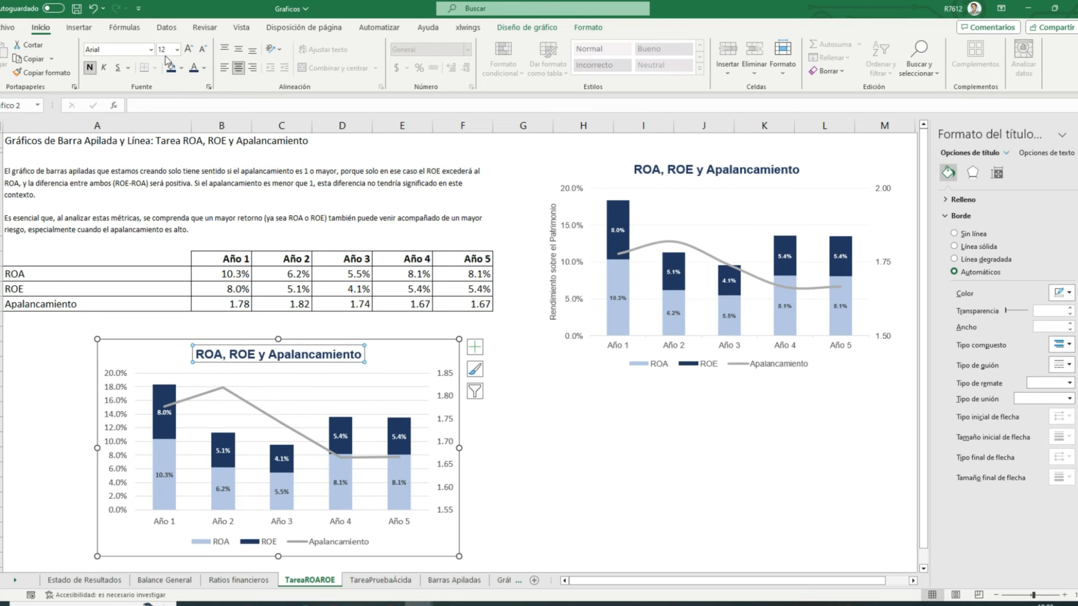
Step: Set the major unit of the new chart's primary vertical percentage axis to 0.05
{"action": "left_click", "coordinate": [114, 417]}
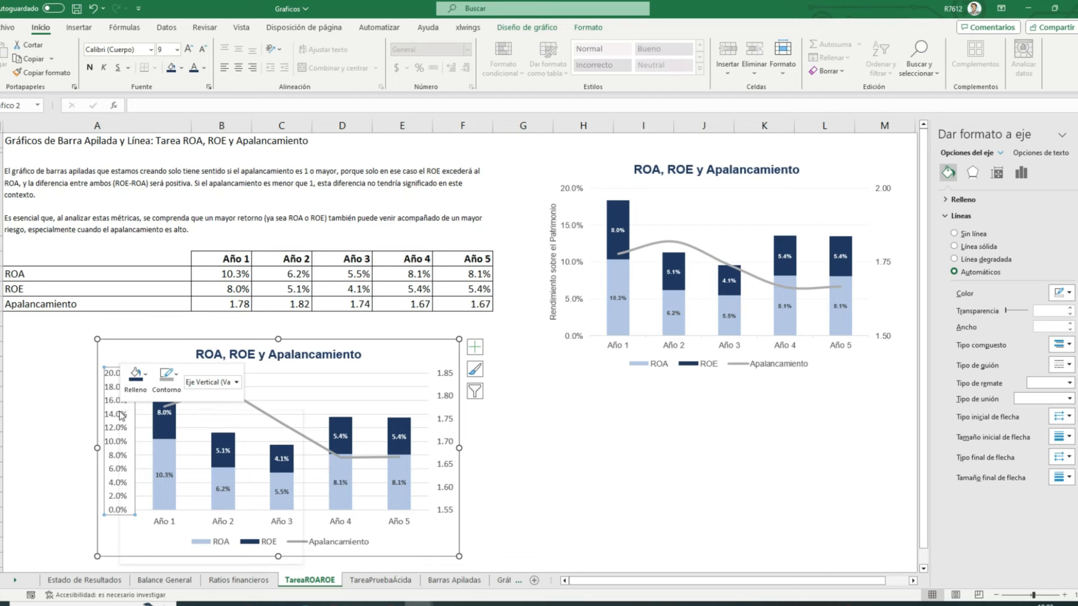
{"action": "right_click", "coordinate": [121, 417]}
{"action": "left_click", "coordinate": [208, 556]}
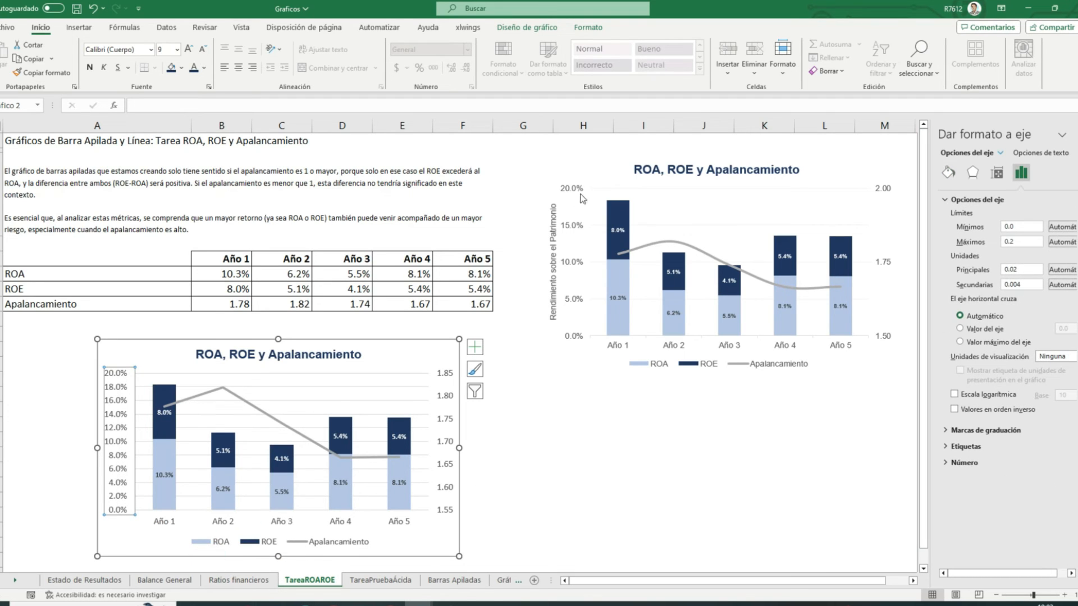
{"action": "left_click", "coordinate": [1024, 270]}
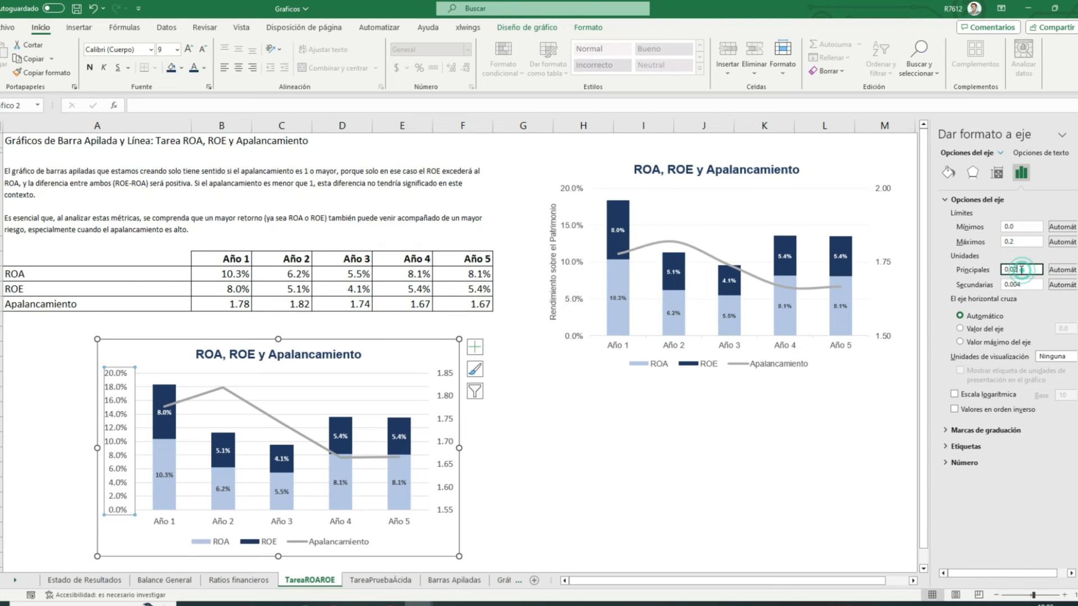
{"action": "key", "text": "Return"}
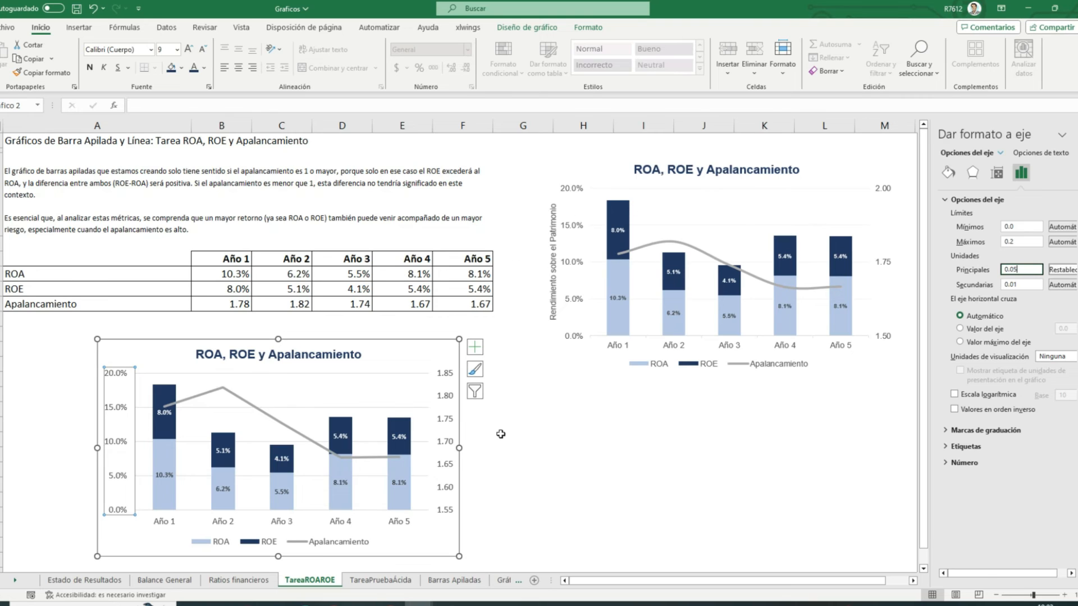
Step: Set the new chart's secondary vertical axis to minimum 1.5, maximum 2.0 and major unit 0.25
{"action": "left_click", "coordinate": [449, 425]}
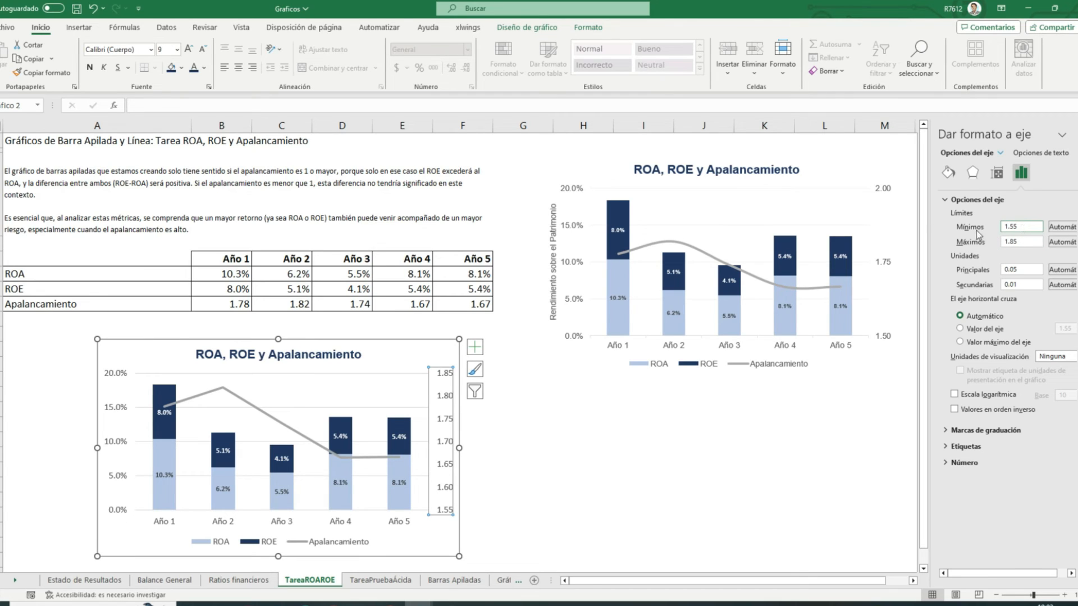
{"action": "left_click", "coordinate": [1022, 226]}
{"action": "key", "text": "Tab"}
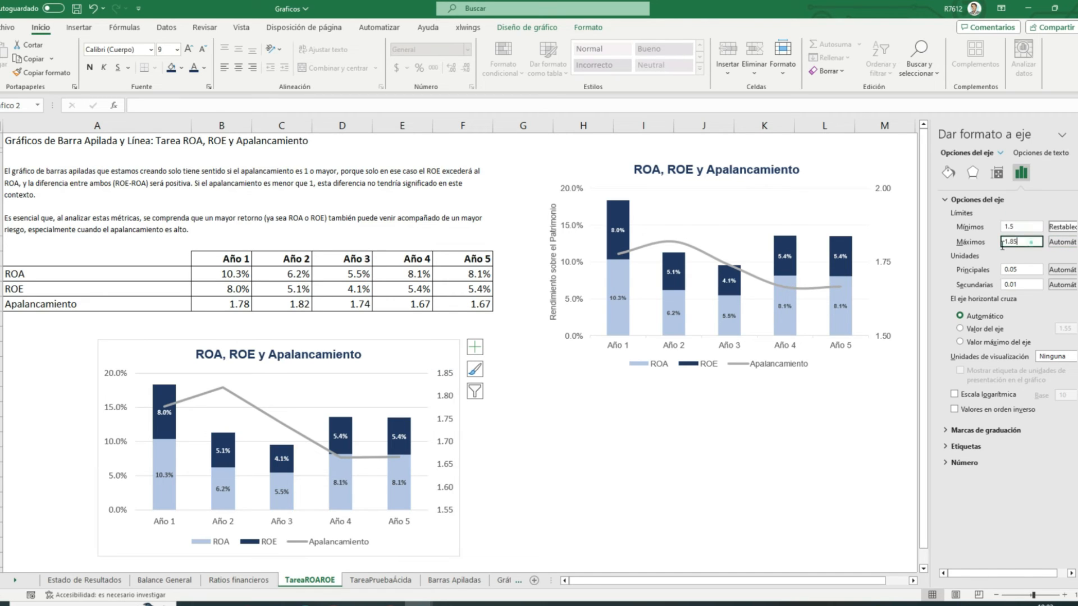
{"action": "type", "text": "2"}
{"action": "key", "text": "Return"}
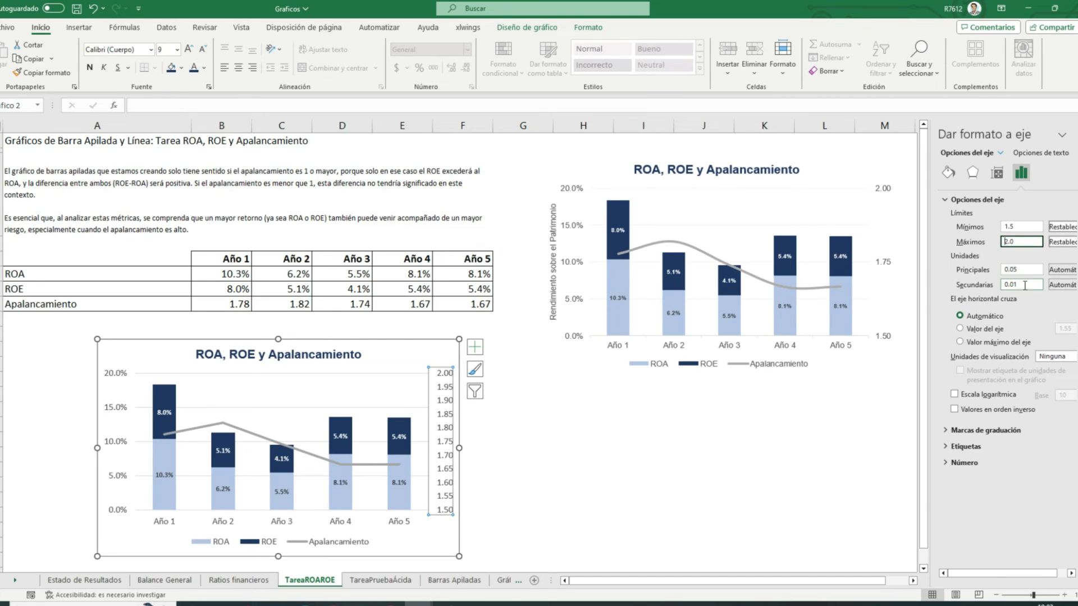
{"action": "left_click", "coordinate": [1024, 269]}
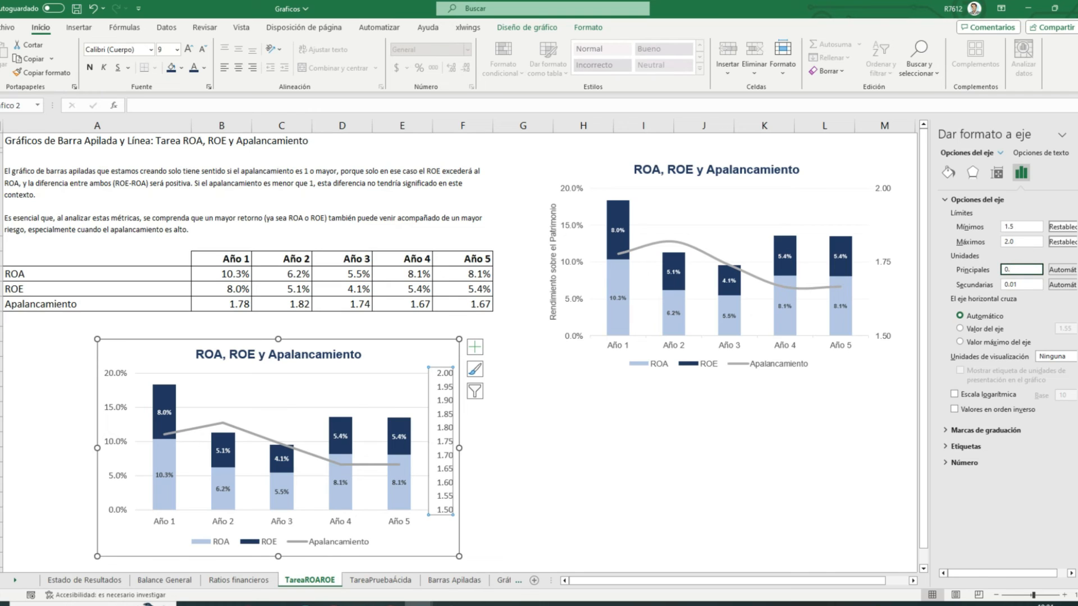
{"action": "key", "text": "Return"}
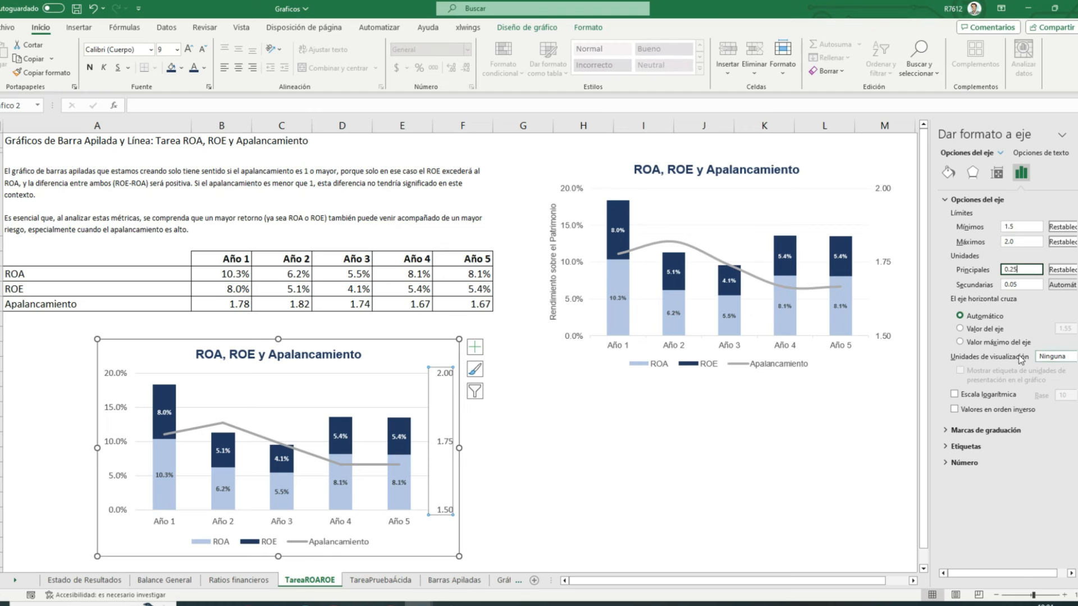
Step: Turn the Apalancamiento series of the new chart into a smoothed line
{"action": "left_click", "coordinate": [324, 461]}
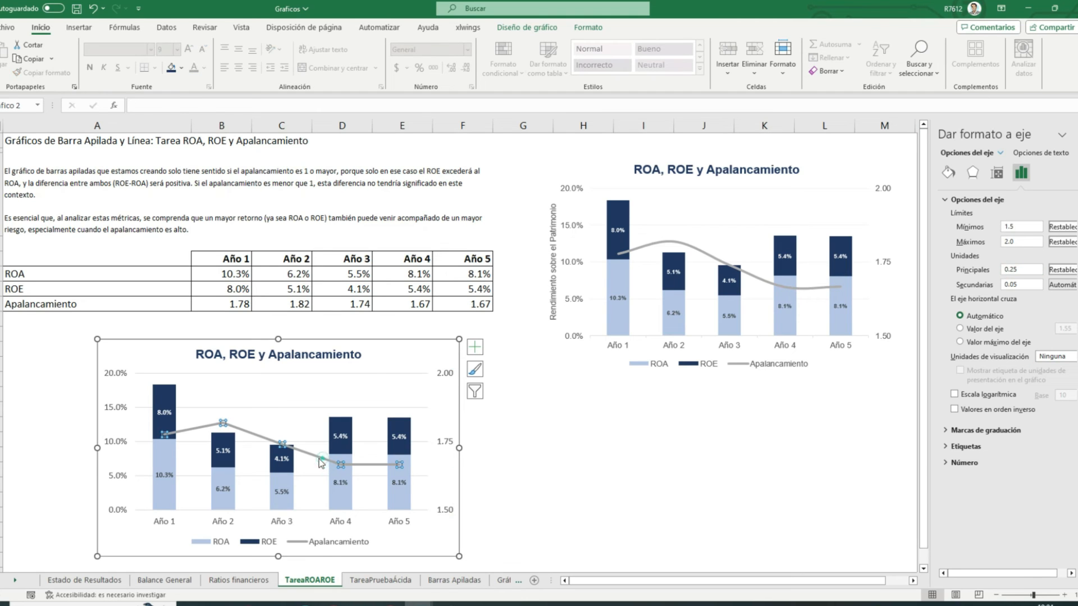
{"action": "left_click", "coordinate": [320, 461]}
{"action": "left_click", "coordinate": [534, 477]}
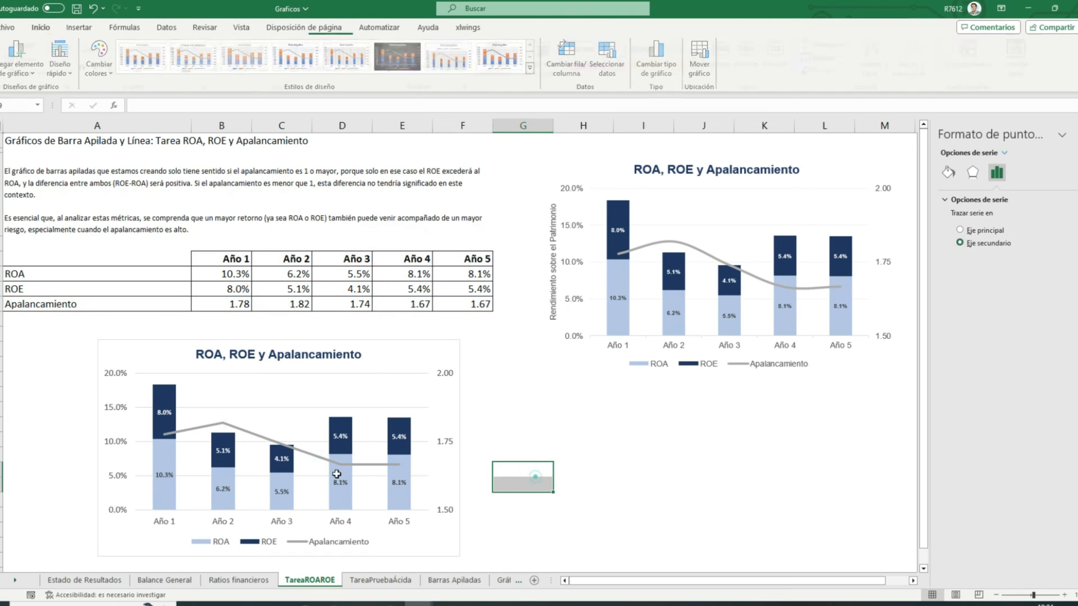
{"action": "left_click", "coordinate": [314, 459]}
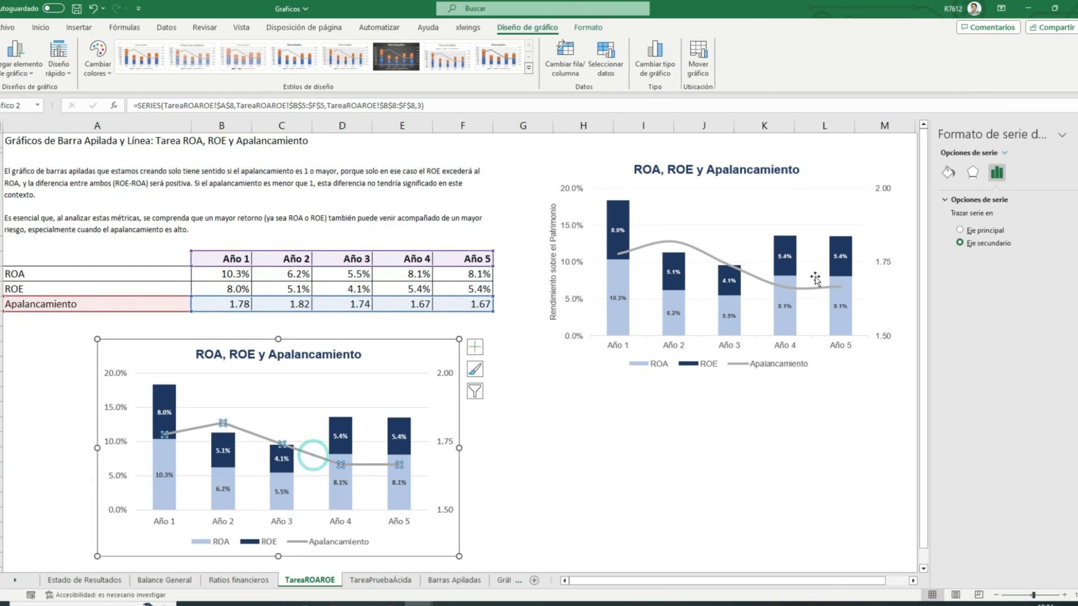
{"action": "left_click", "coordinate": [954, 176]}
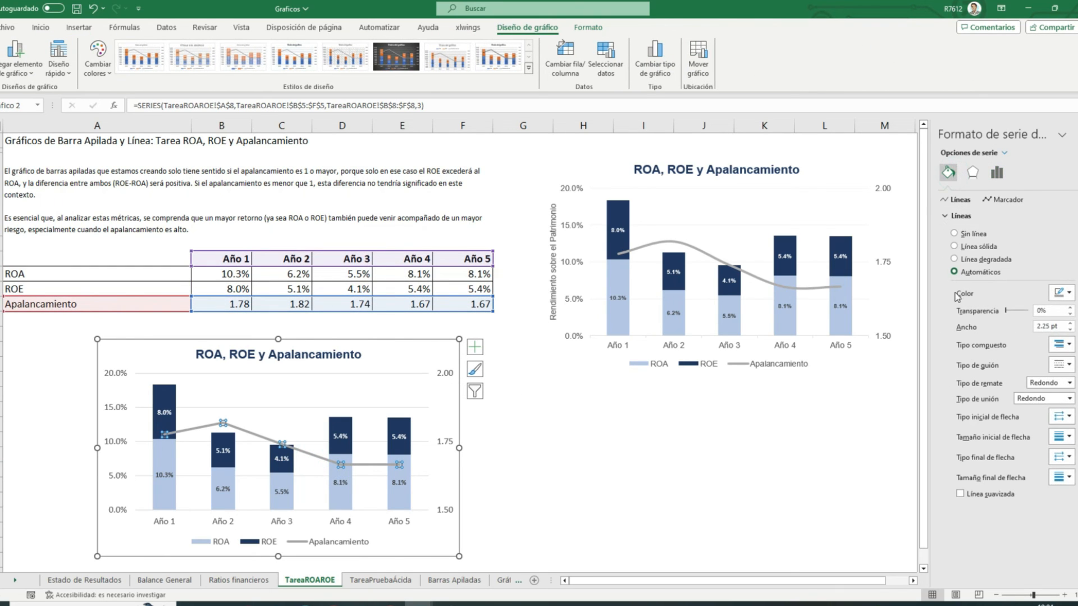
{"action": "left_click", "coordinate": [990, 495]}
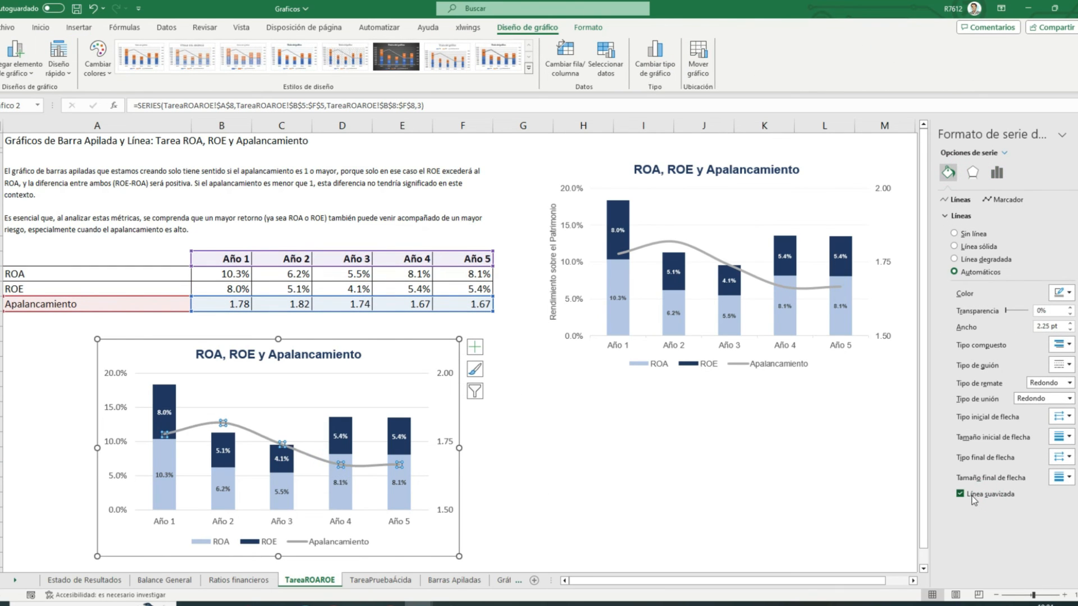
Step: Remove the fill and the border line from the new chart's chart area
{"action": "left_click", "coordinate": [409, 356]}
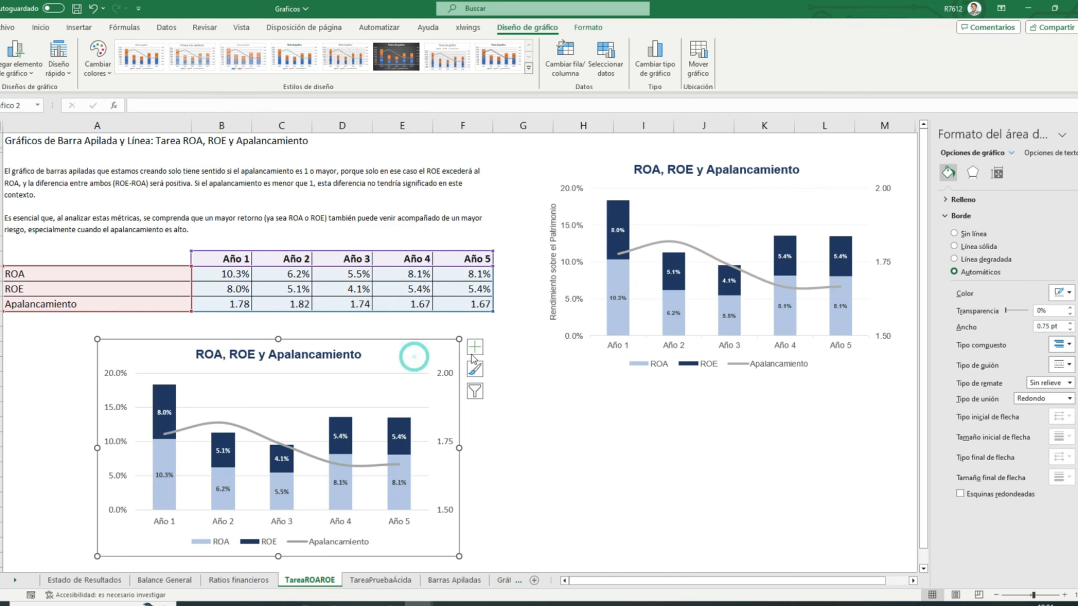
{"action": "left_click", "coordinate": [945, 199]}
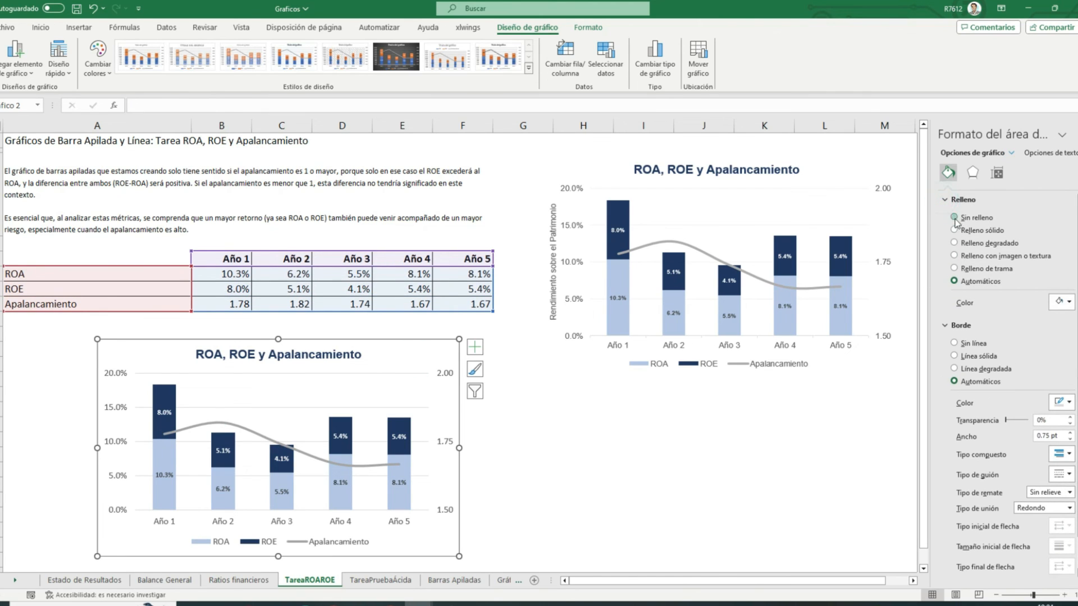
{"action": "left_click", "coordinate": [954, 217]}
{"action": "left_click", "coordinate": [954, 318]}
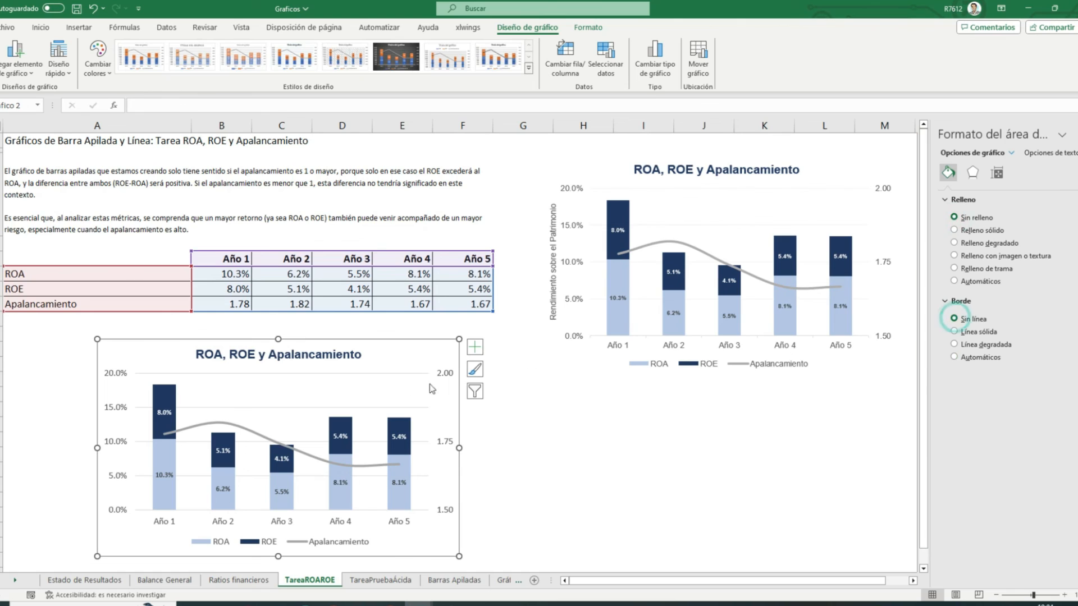
Step: Add a primary vertical axis title to the new chart reading "Rendimiento sobre el Patrimonio"
{"action": "left_click", "coordinate": [177, 356]}
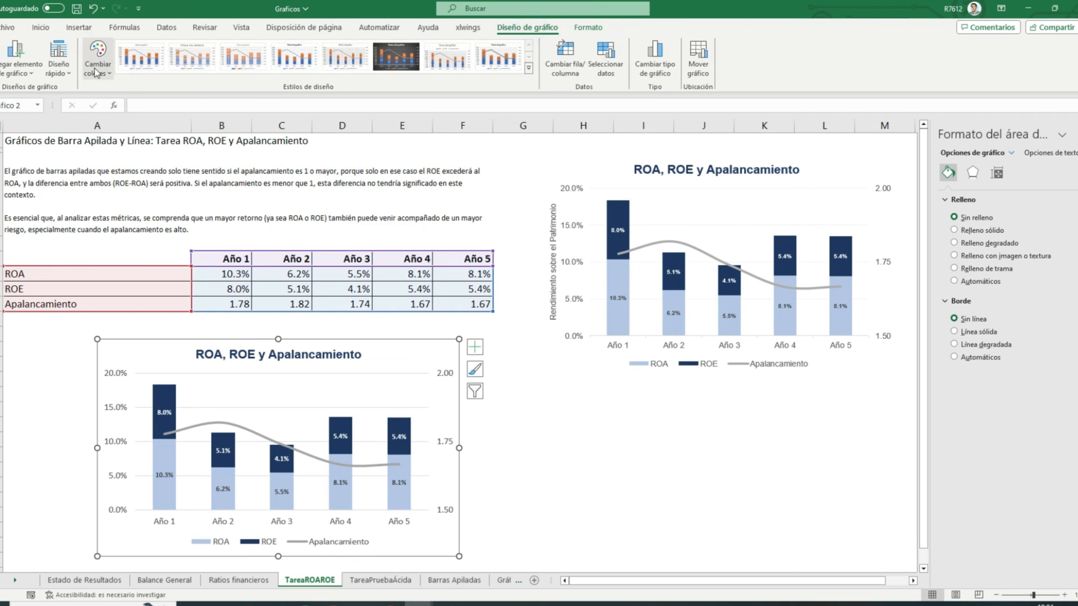
{"action": "left_click", "coordinate": [25, 66]}
{"action": "mouse_move", "coordinate": [42, 106]}
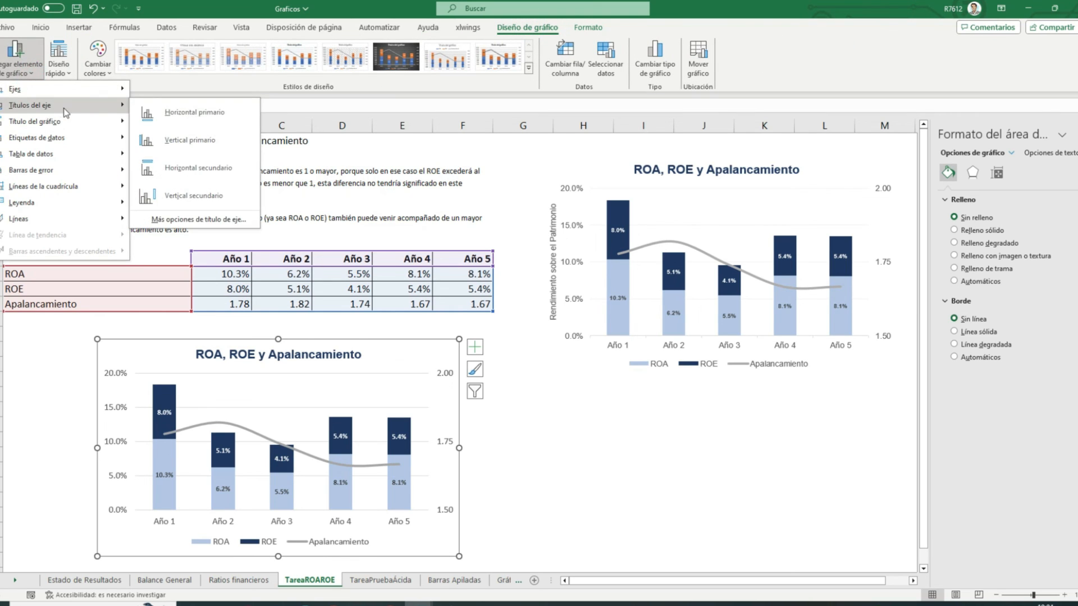
{"action": "left_click", "coordinate": [200, 139]}
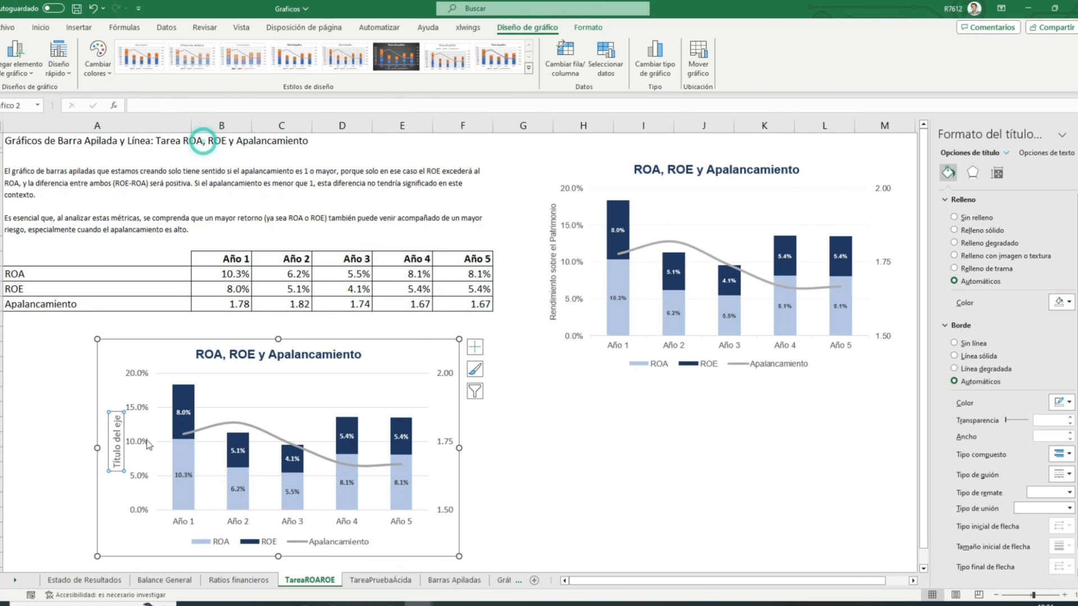
{"action": "triple_click", "coordinate": [115, 463]}
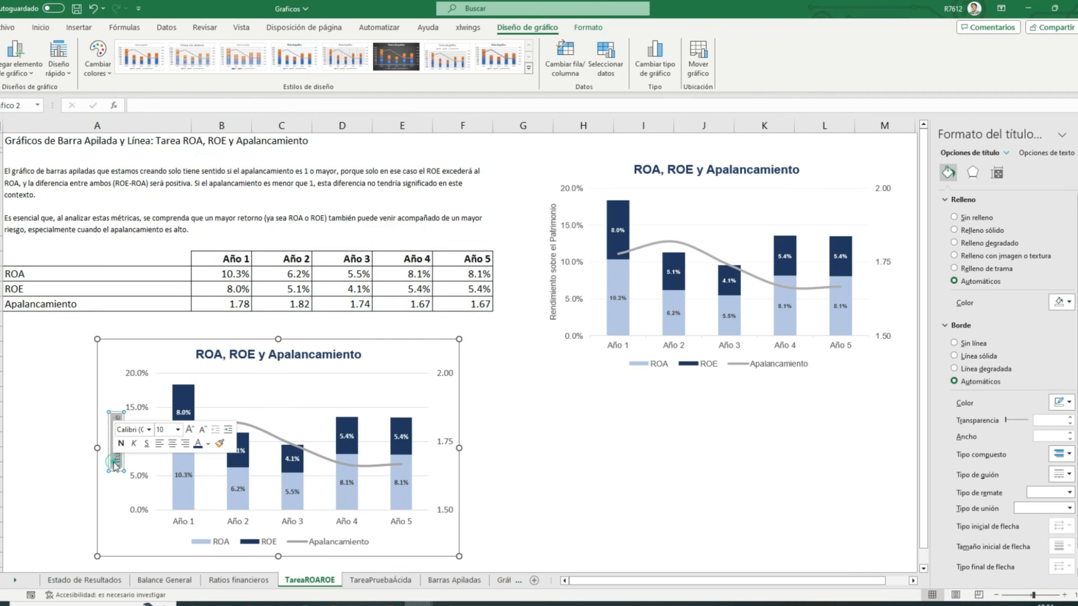
{"action": "type", "text": "Rendimiento sobre el Patrimonio"}
Step: Change the ROE row label in the data table to "ROE - ROA"
{"action": "left_click", "coordinate": [52, 286]}
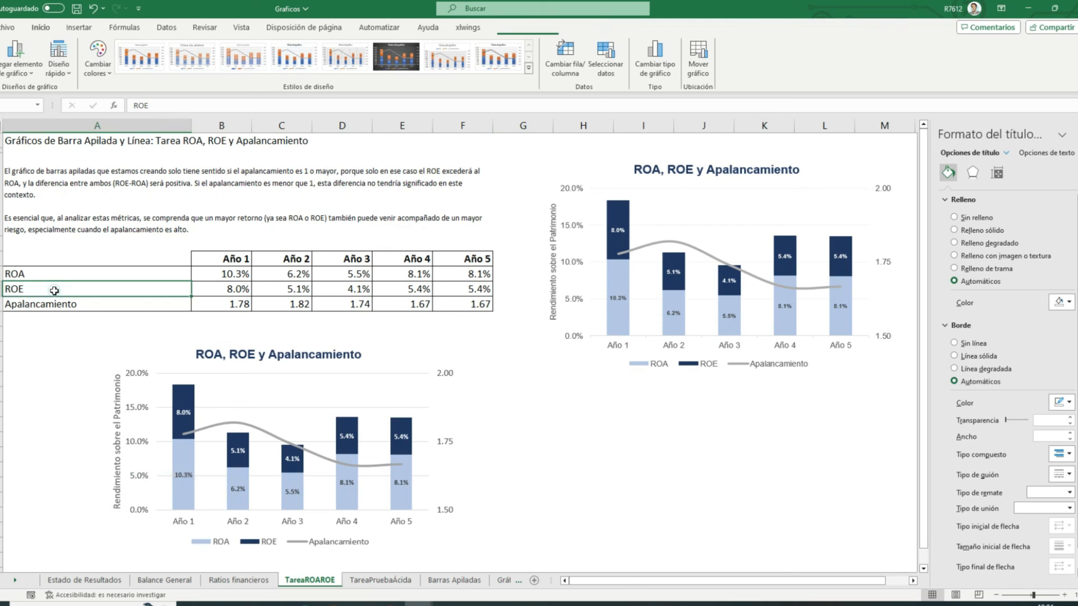
{"action": "left_click", "coordinate": [175, 107]}
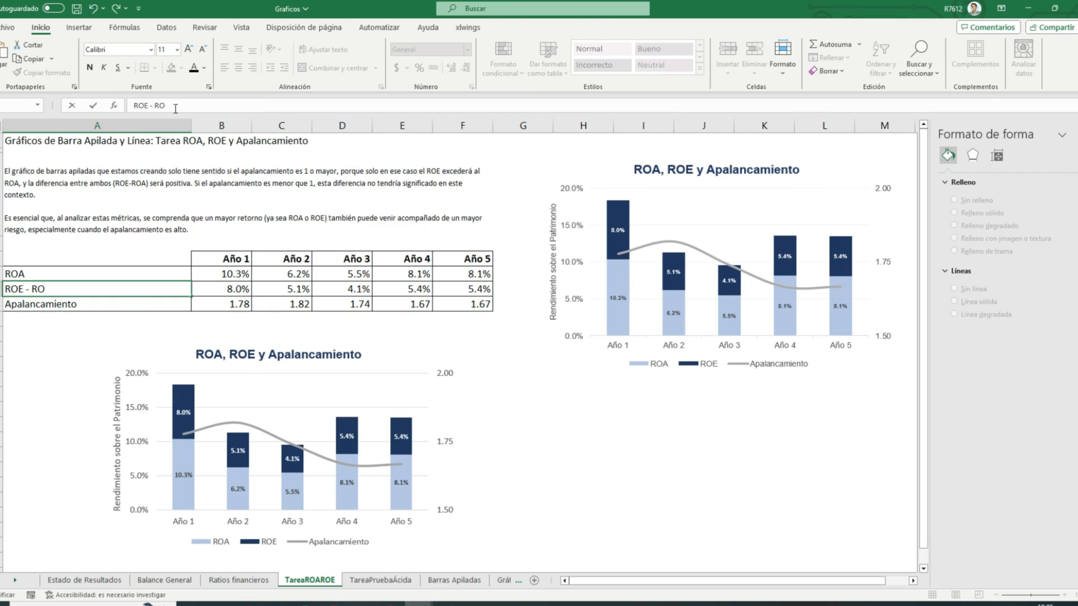
{"action": "key", "text": "Return"}
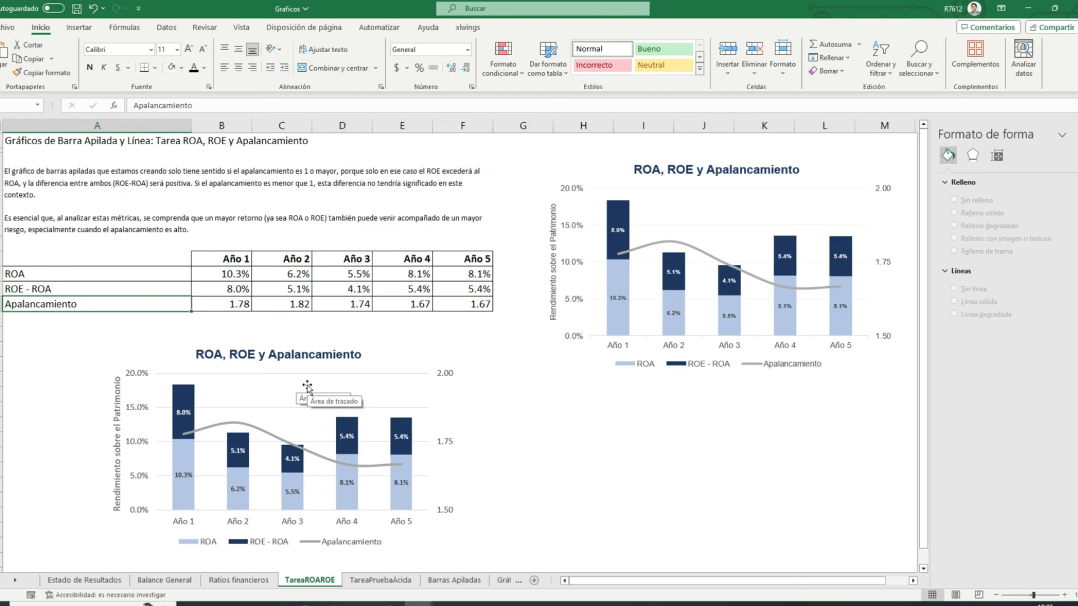
Step: Move the new chart directly below the reference chart, aligned with it for comparison
{"action": "left_click_drag", "start_coordinate": [399, 357], "coordinate": [691, 366]}
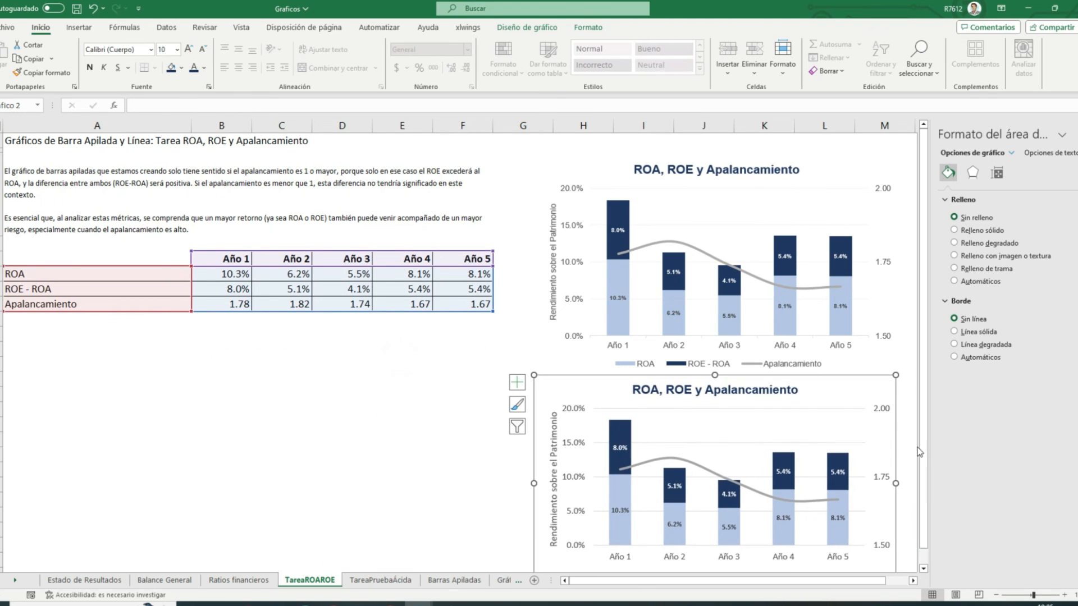
{"action": "left_click_drag", "start_coordinate": [919, 452], "coordinate": [921, 468]}
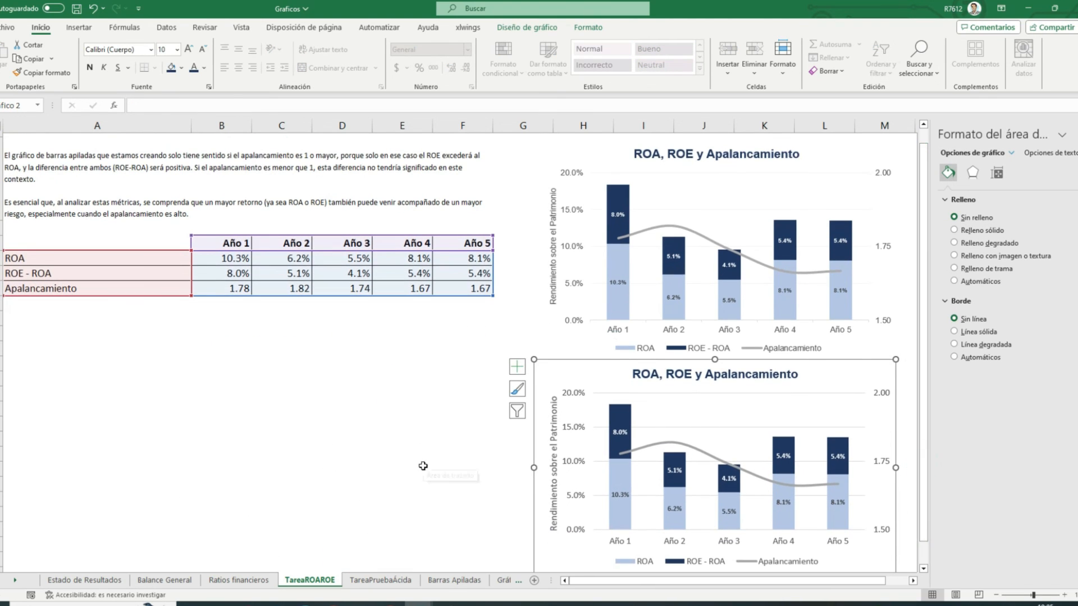